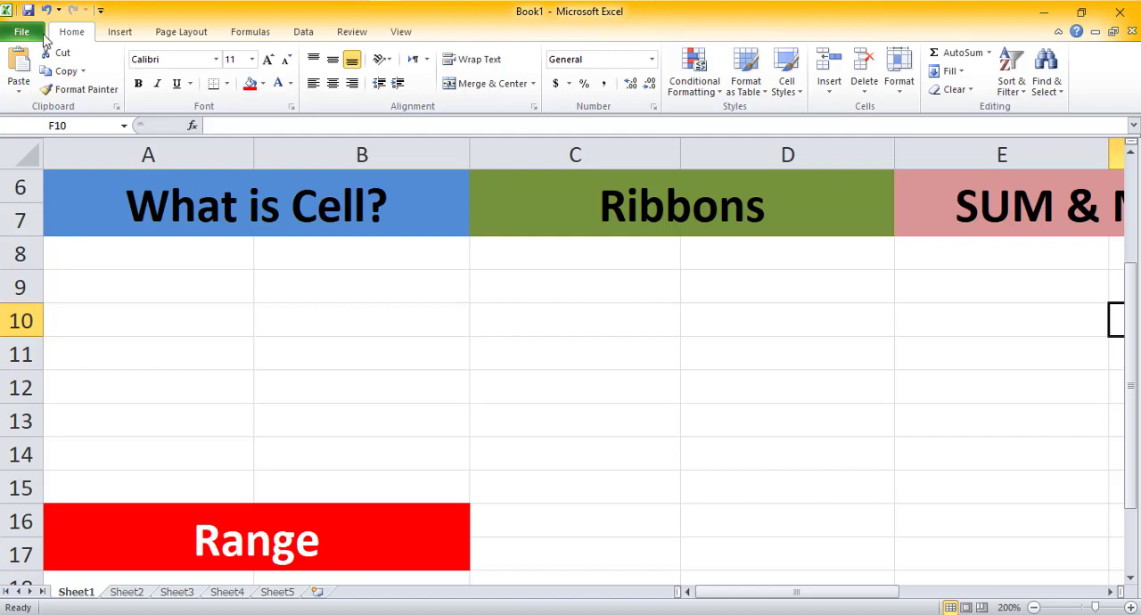
Step: Open the File backstage, browse the New workbook templates page, and return to the worksheet
click(27, 36)
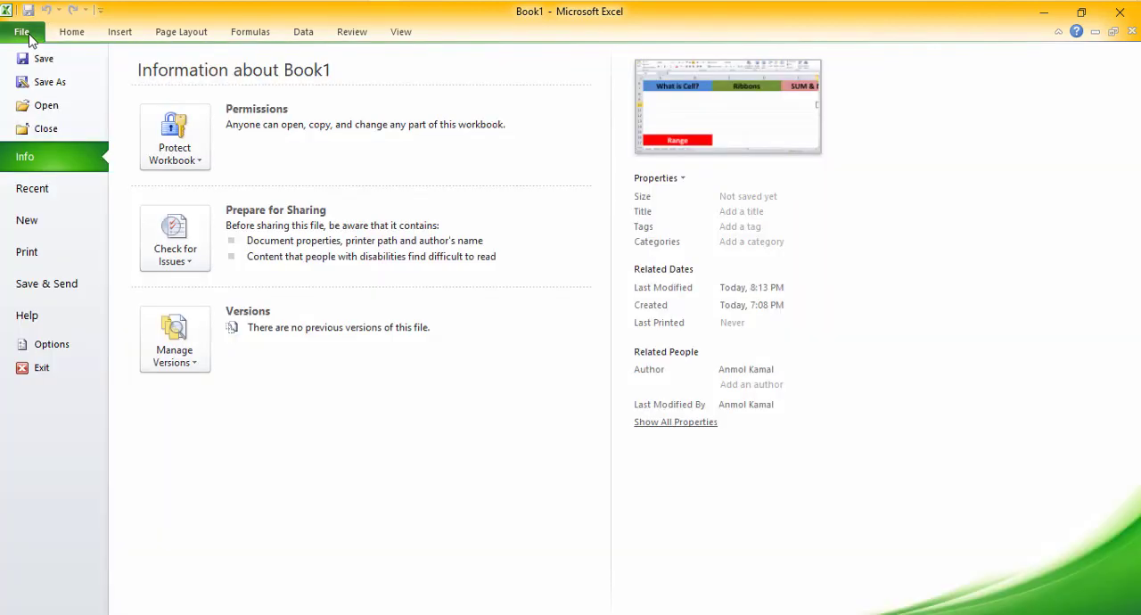
click(40, 223)
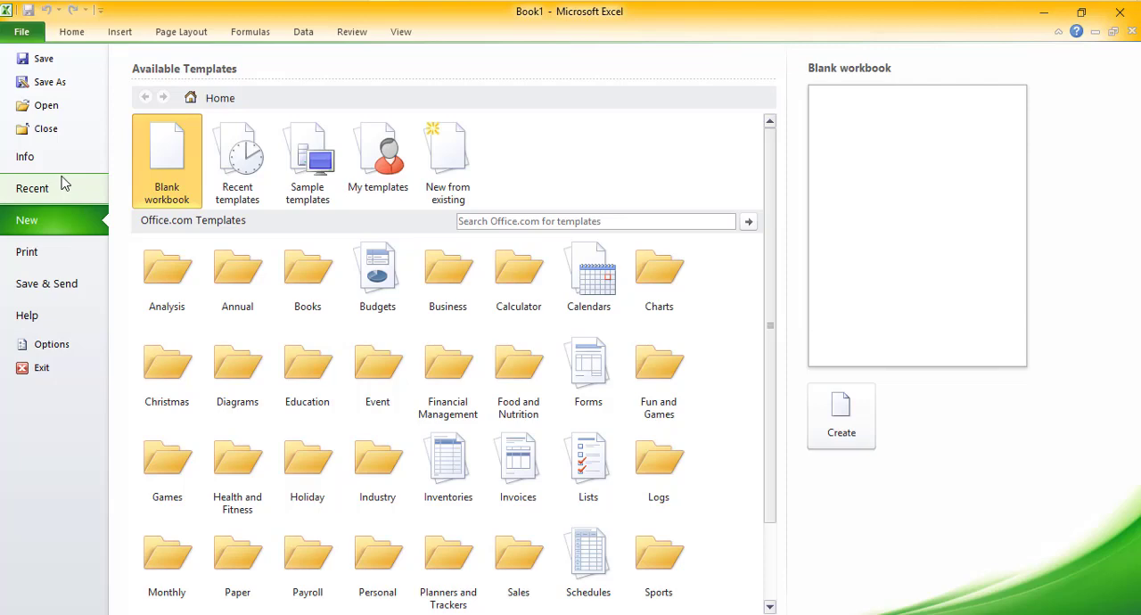
click(32, 41)
Step: Select individual cells in columns A and B below the What is Cell? heading to show what a cell is
scroll(348, 303, up, 2)
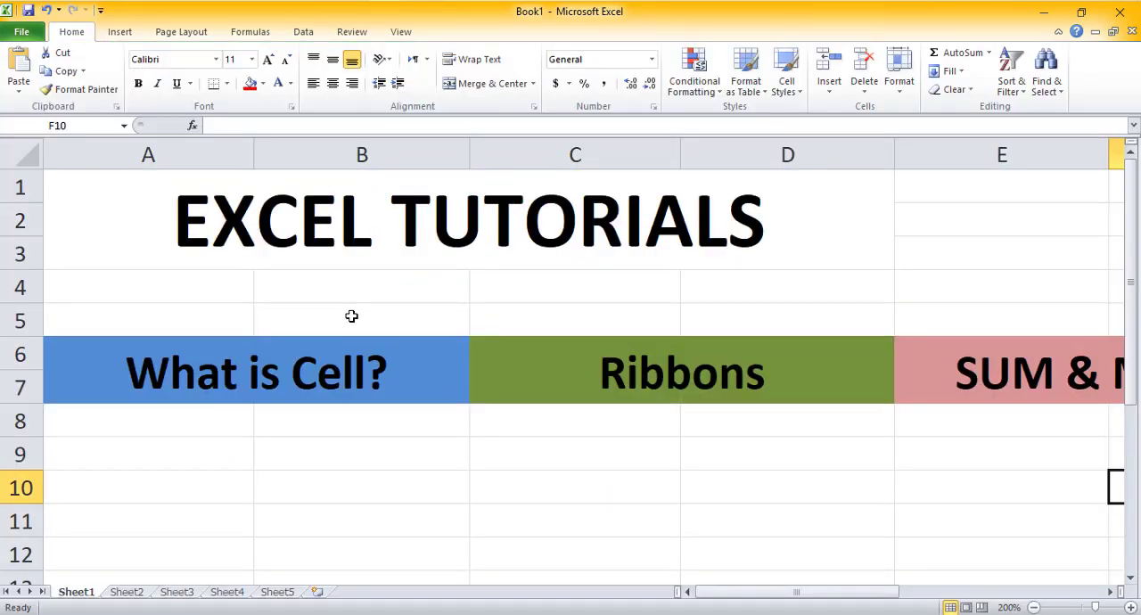
scroll(352, 316, down, 2)
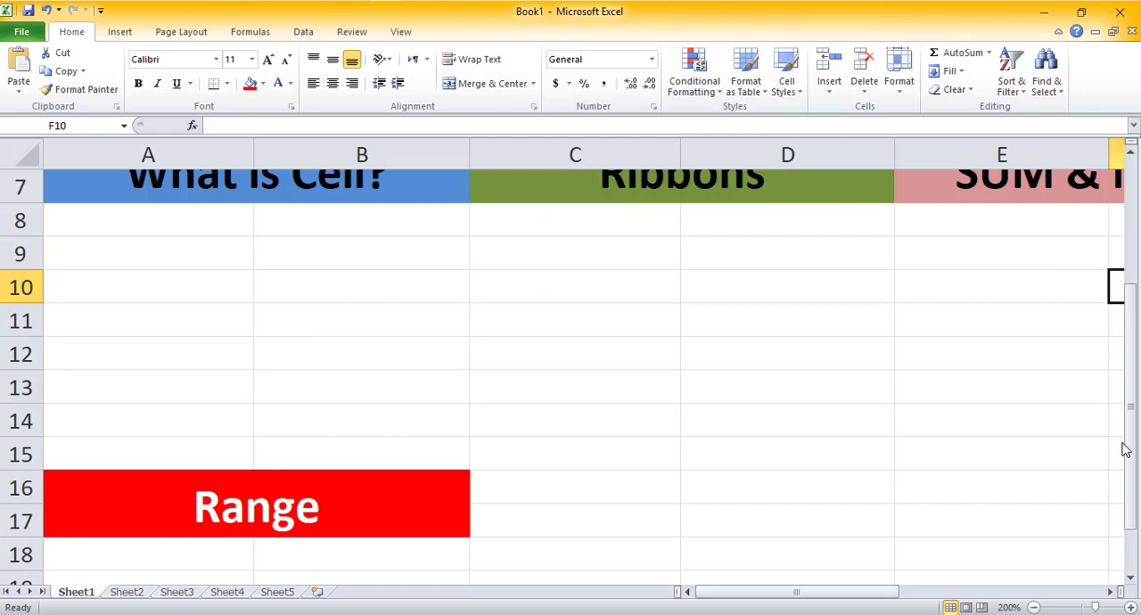
scroll(282, 283, up, 1)
scroll(280, 303, down, 1)
click(124, 275)
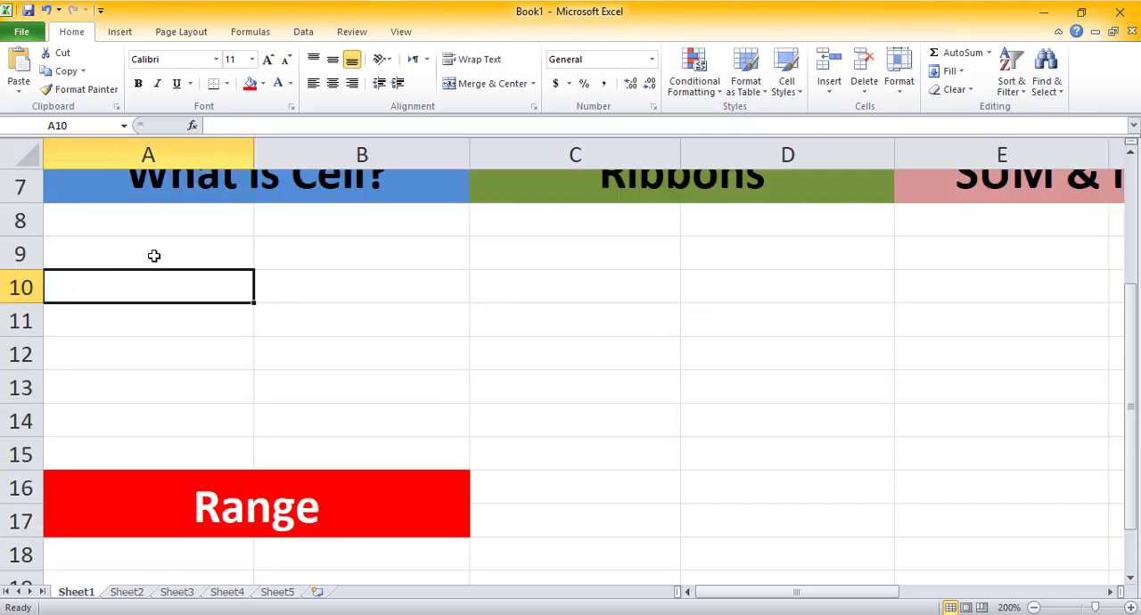
click(158, 243)
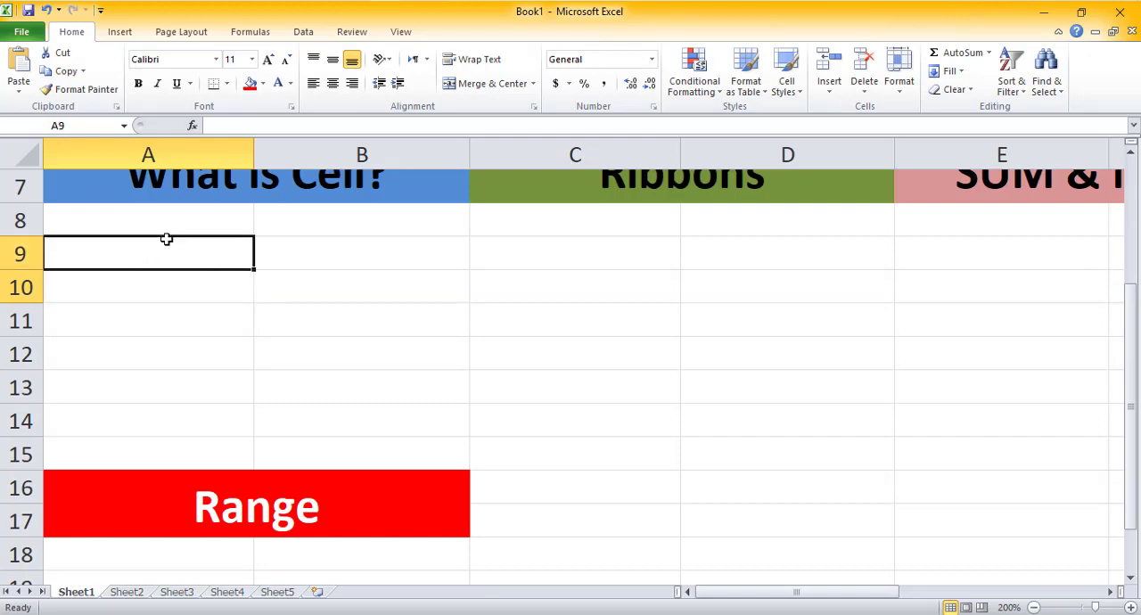
click(312, 258)
click(320, 294)
click(219, 293)
click(199, 245)
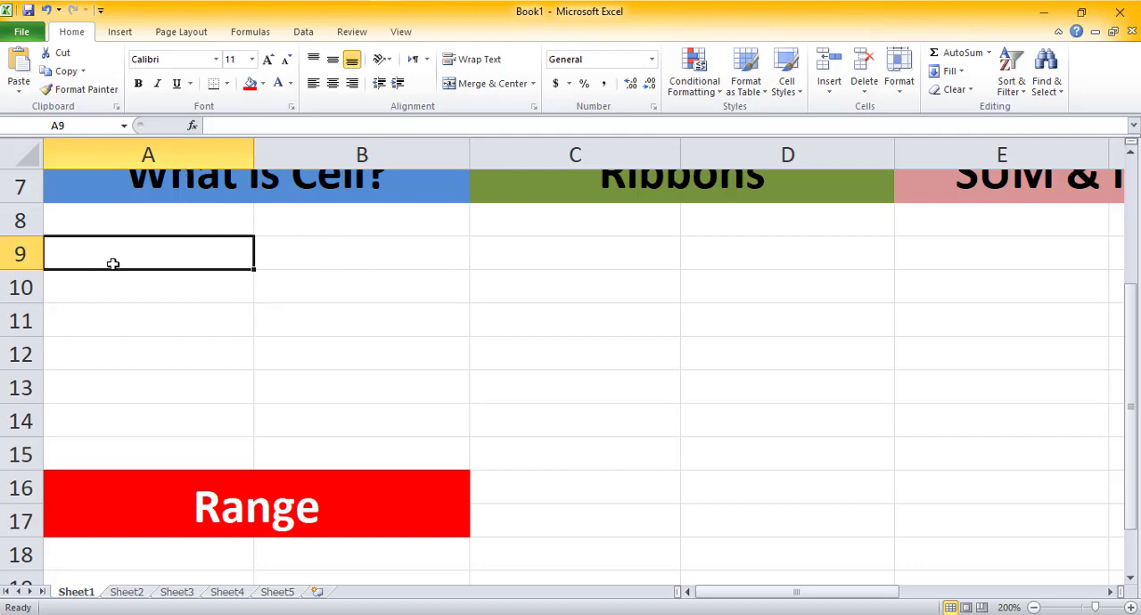
Step: Select whole columns A, B and C one at a time
click(131, 154)
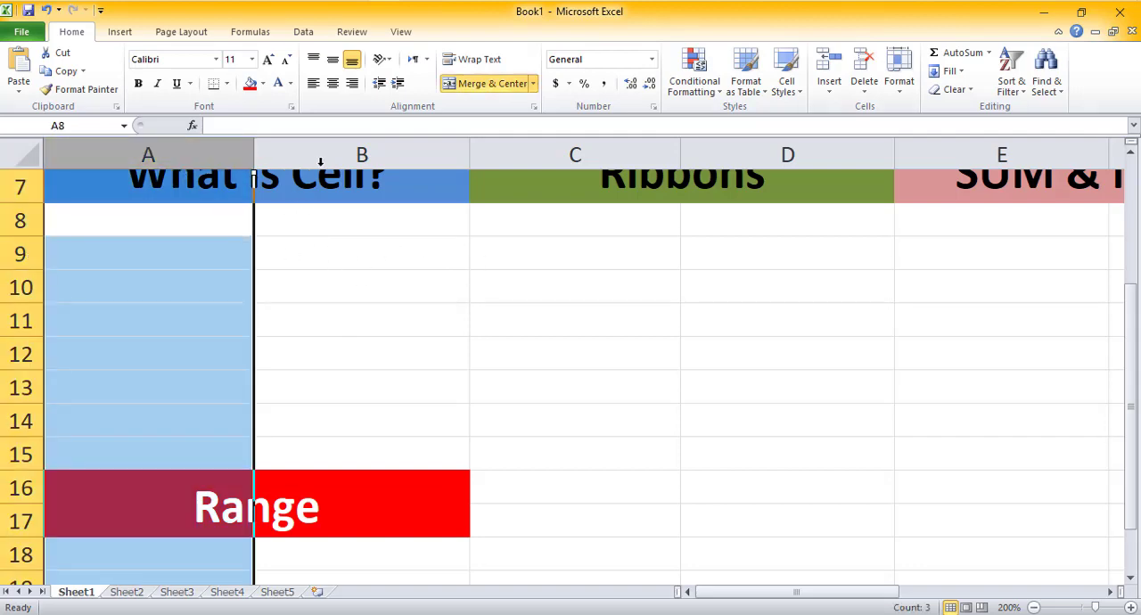
click(359, 156)
click(563, 150)
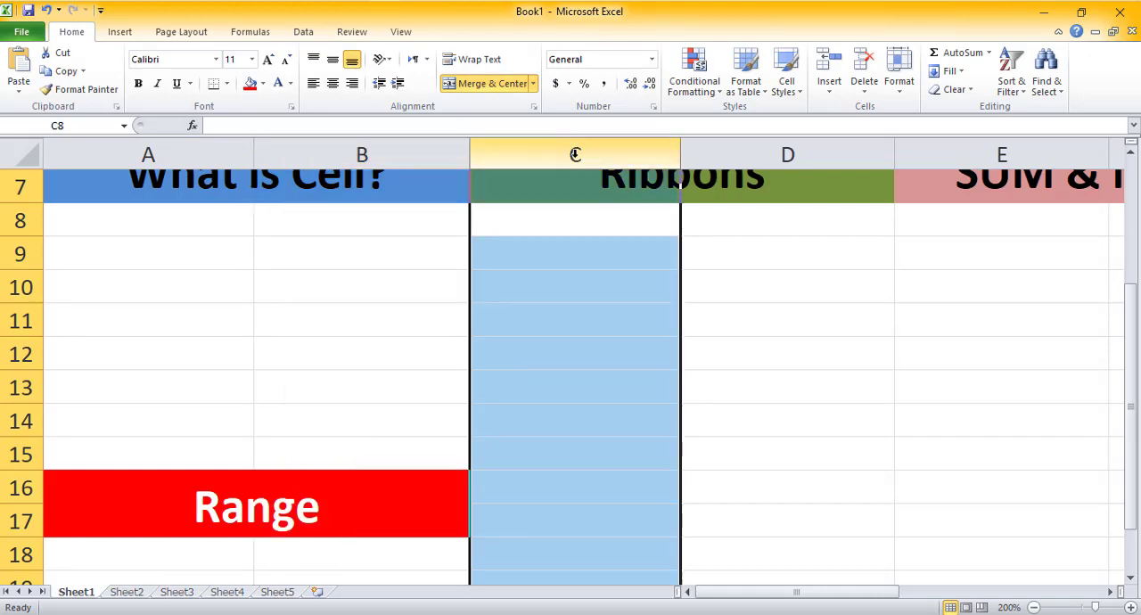
Step: Select whole rows 9 through 12 one at a time
click(18, 254)
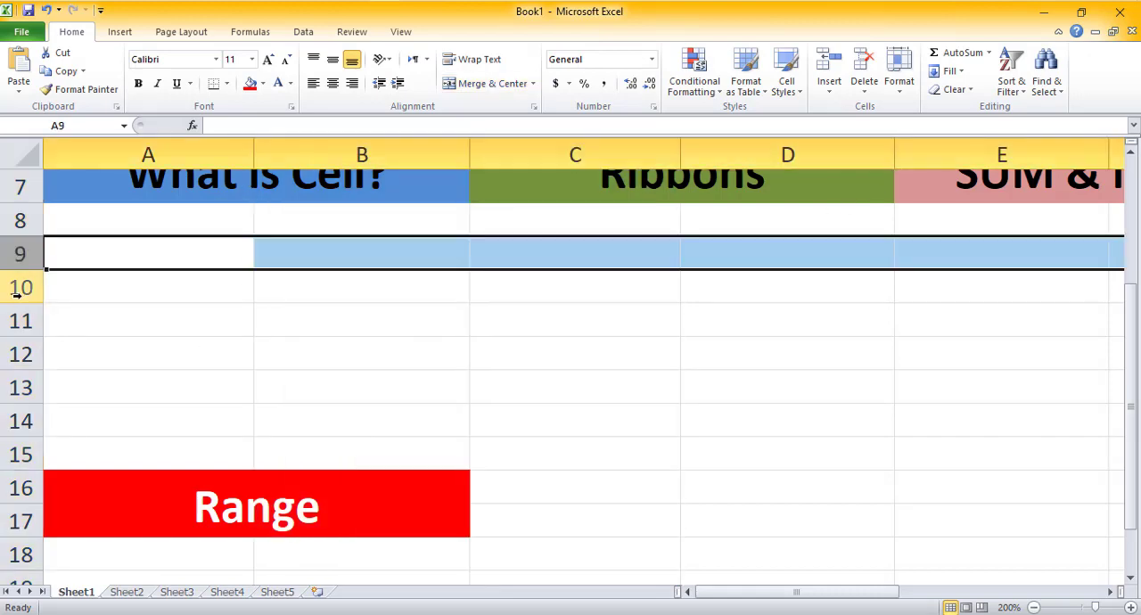
click(18, 287)
click(22, 321)
click(13, 349)
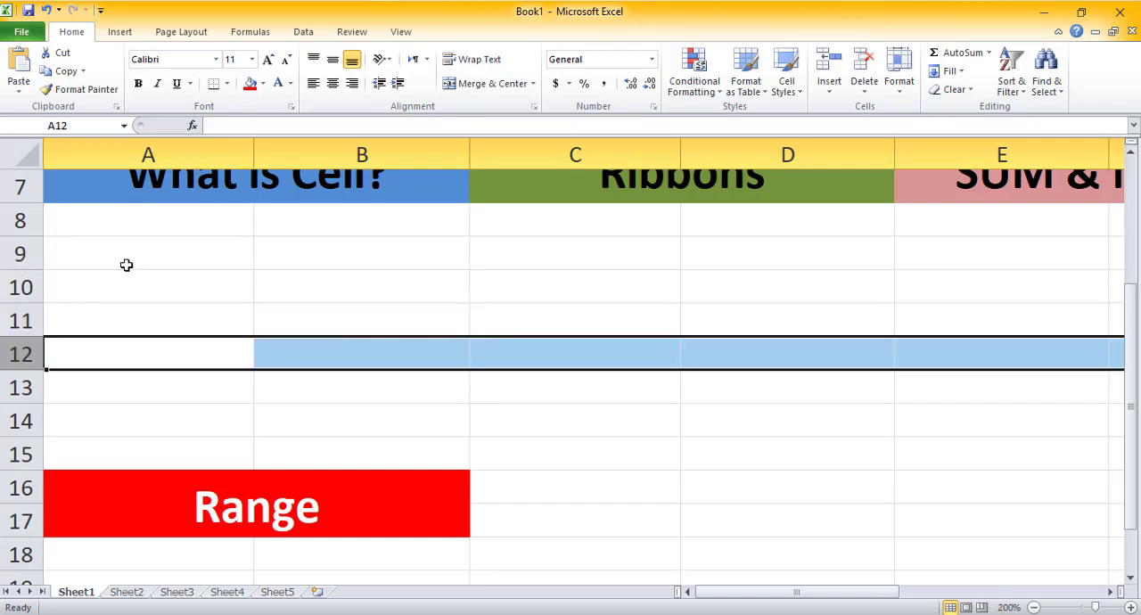
Step: Select several single cells in columns A and B between rows 9 and 12
click(131, 257)
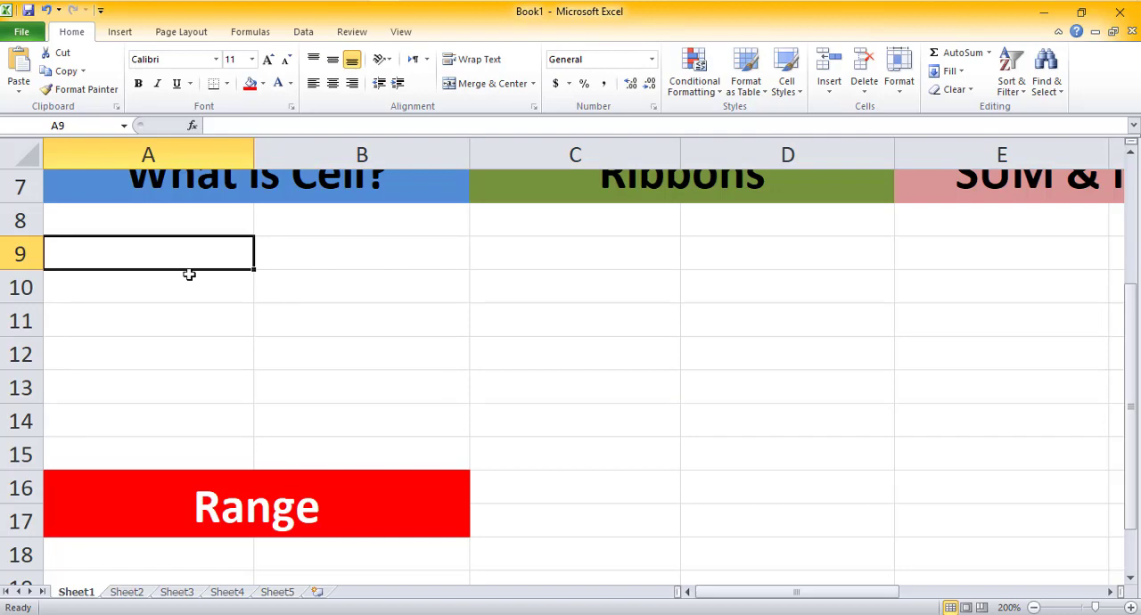
scroll(202, 294, up, 1)
scroll(216, 359, down, 1)
click(343, 252)
click(196, 253)
click(176, 314)
click(326, 320)
click(202, 360)
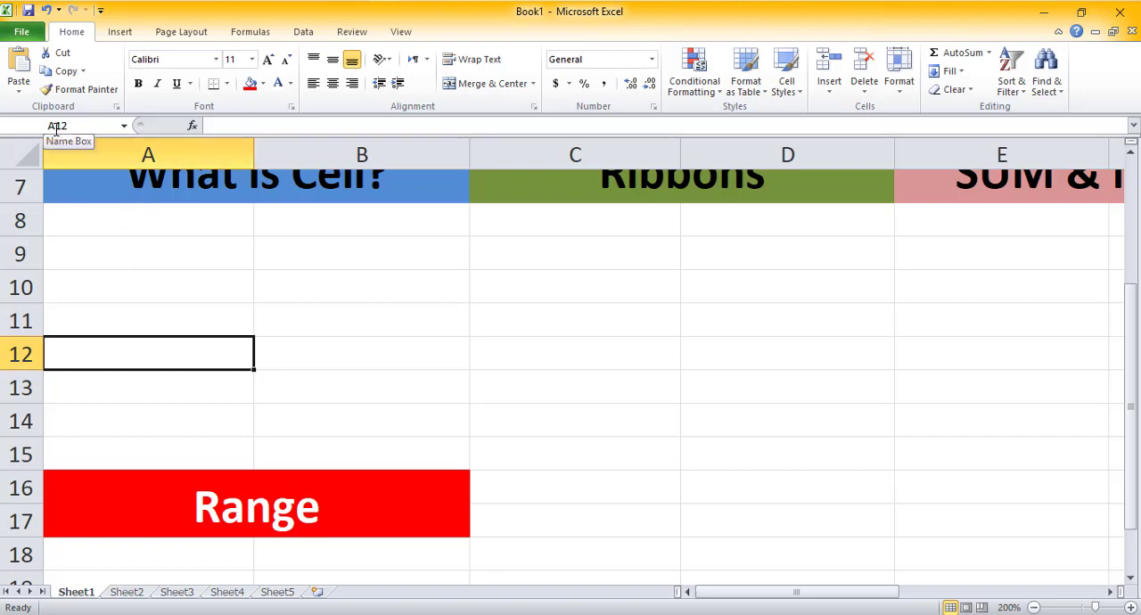
click(191, 322)
click(179, 299)
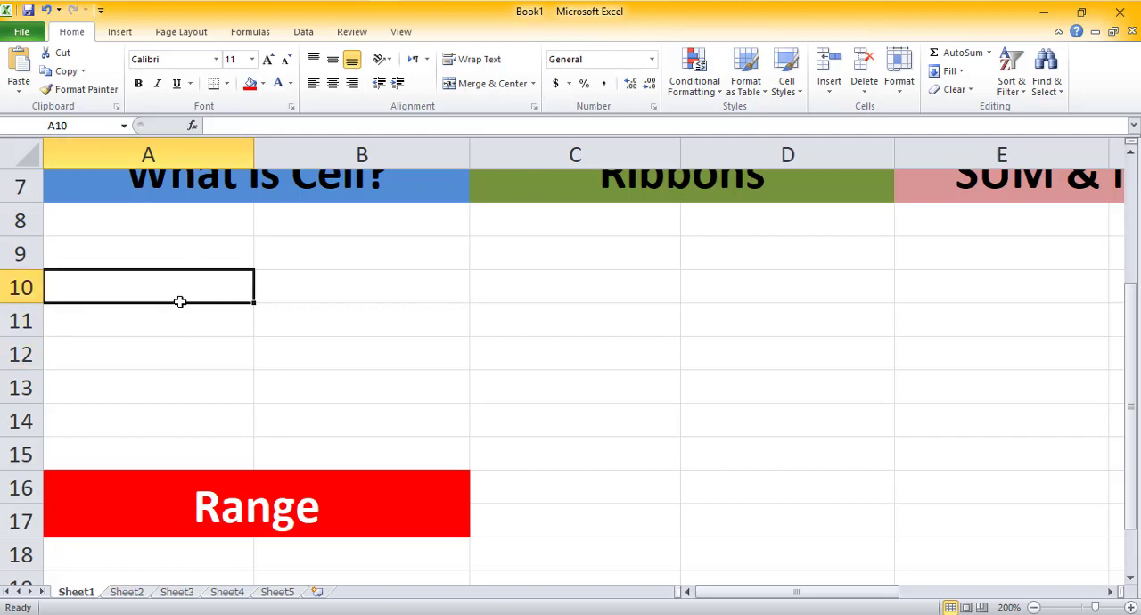
click(206, 256)
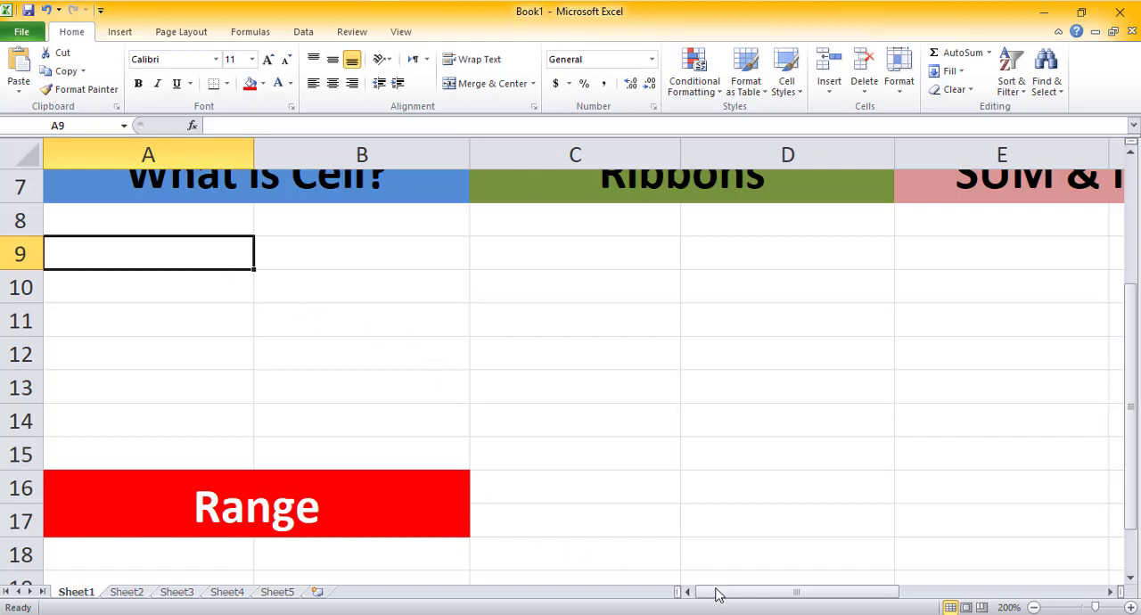
Step: Select cell C9 under the Ribbons heading
drag(718, 594, 756, 592)
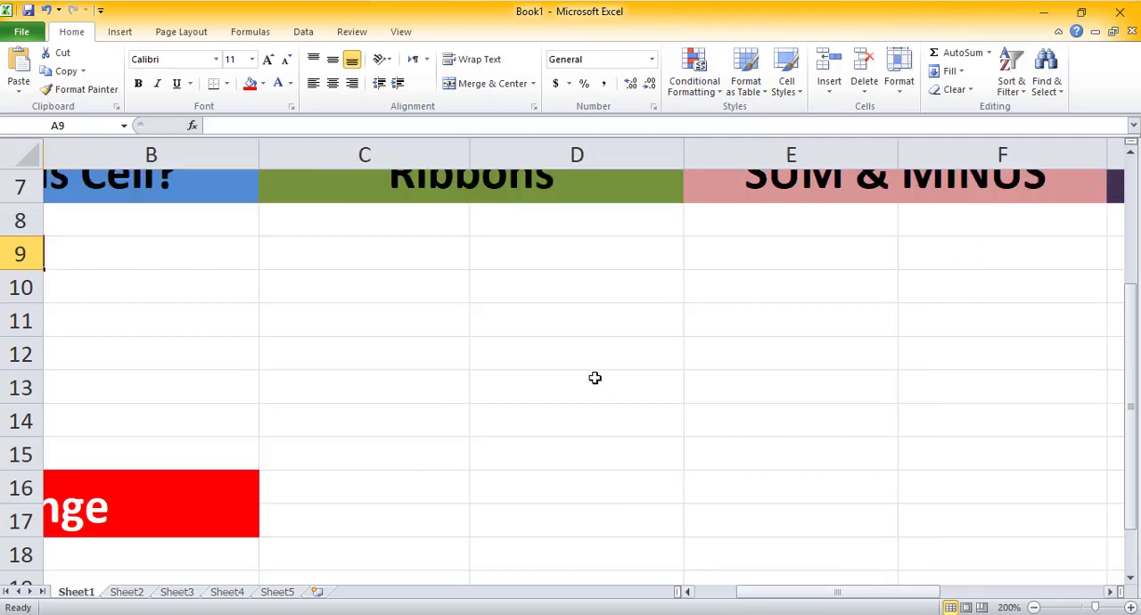
scroll(552, 383, up, 1)
scroll(382, 382, down, 1)
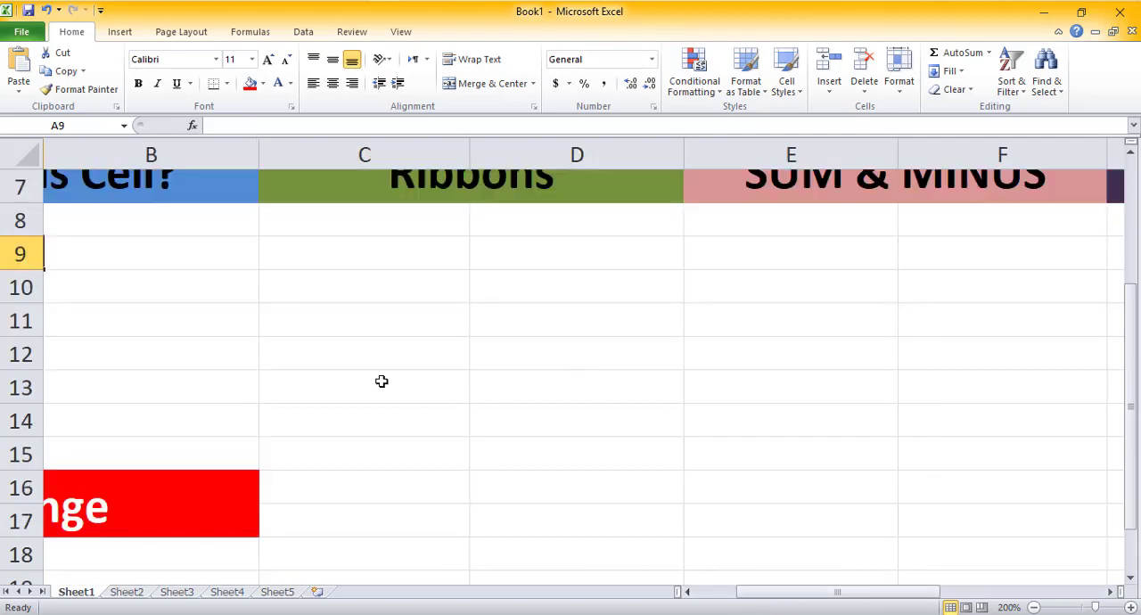
click(360, 266)
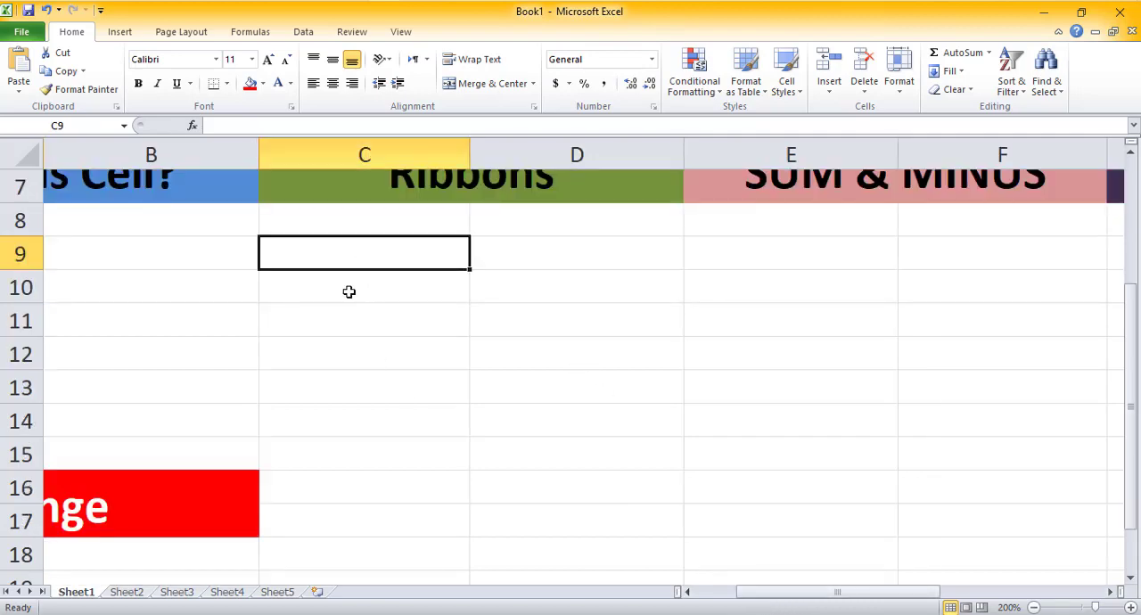
Step: Browse the File backstage and the Insert and Page Layout ribbon tabs
click(24, 39)
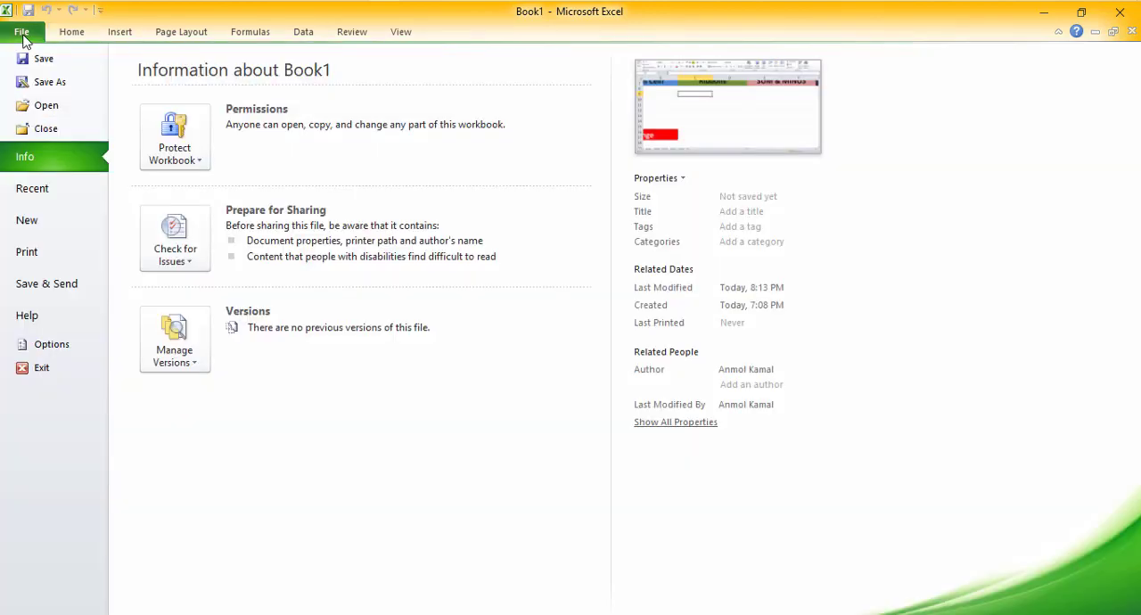
click(22, 37)
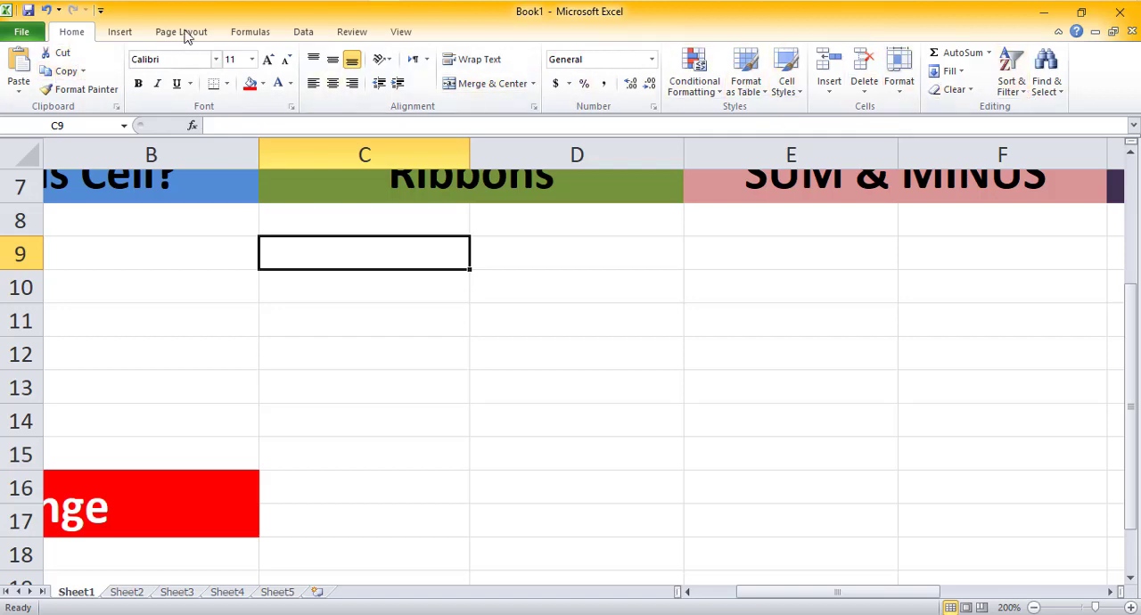
click(119, 35)
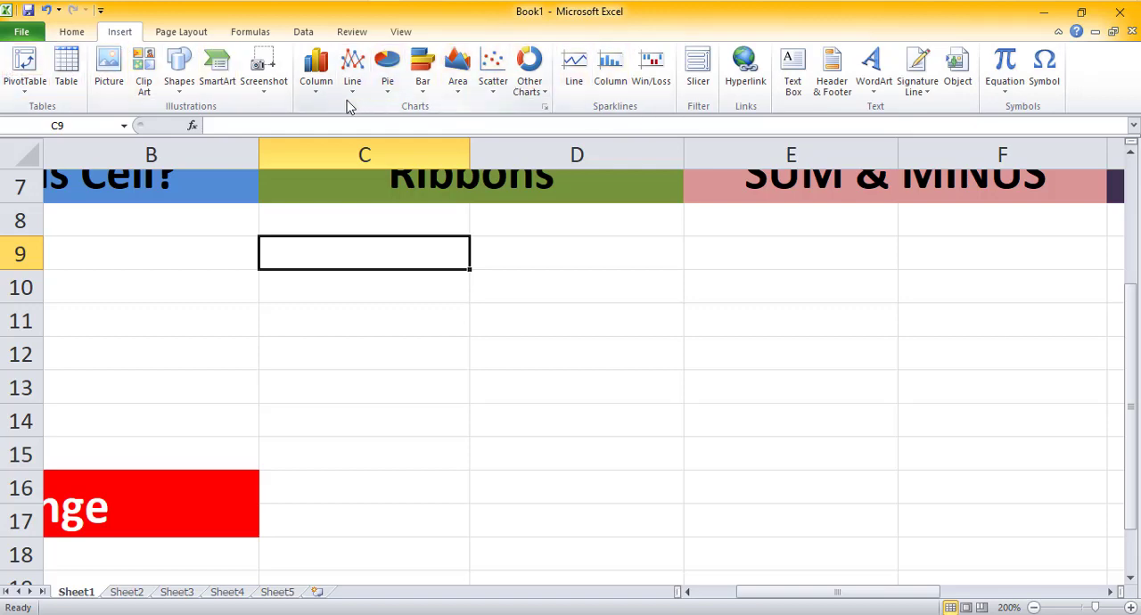
click(181, 33)
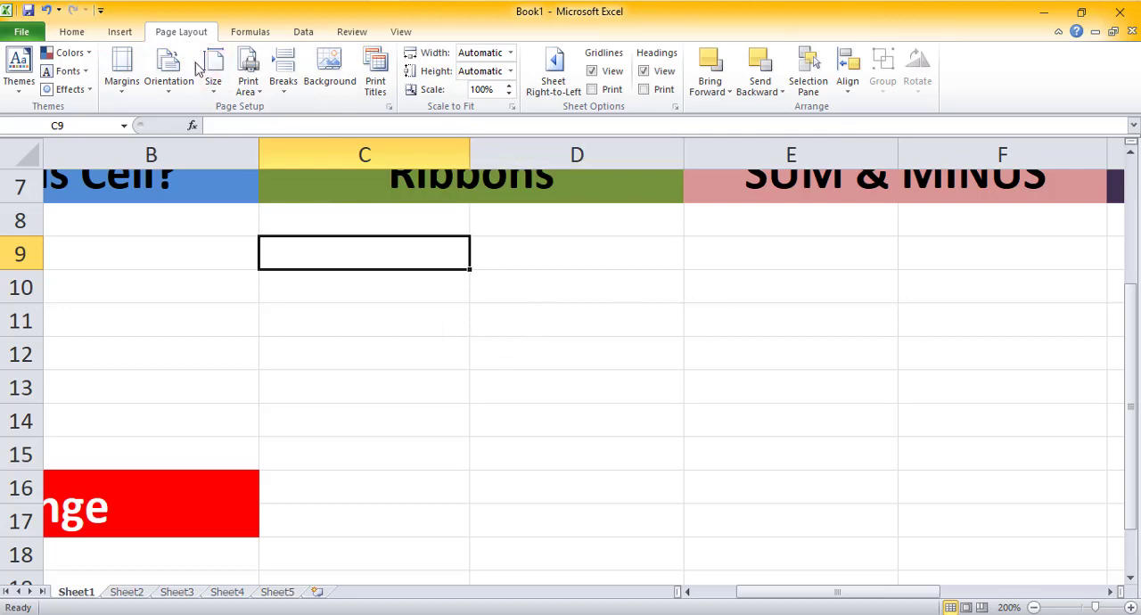
Step: Edit the Stylesheets heading in G6 to read sheets
drag(788, 597, 823, 594)
scroll(716, 389, up, 2)
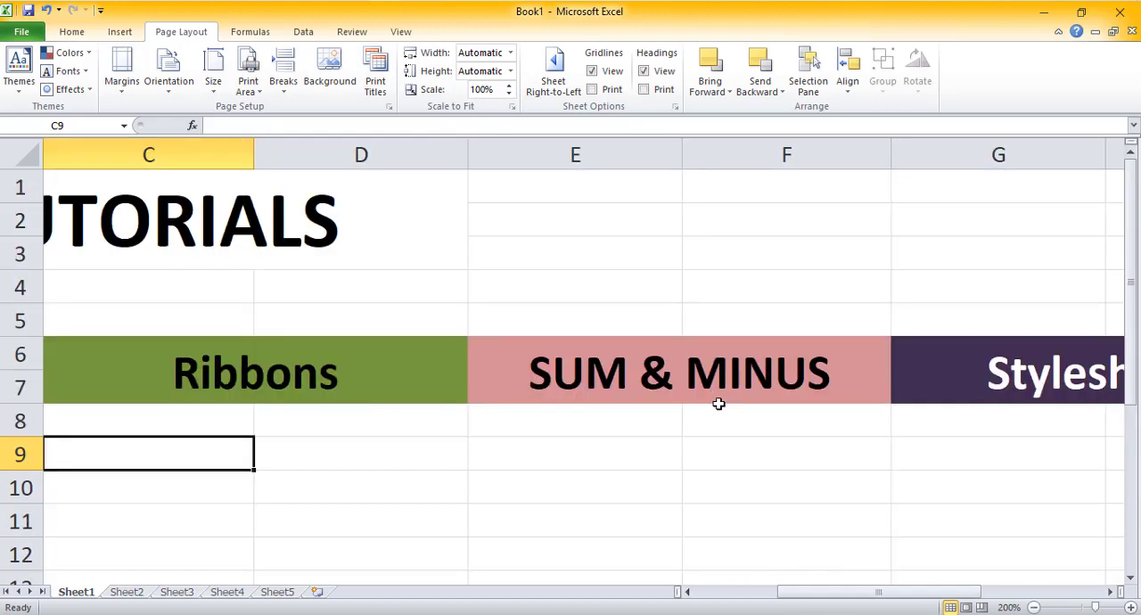
scroll(718, 403, down, 1)
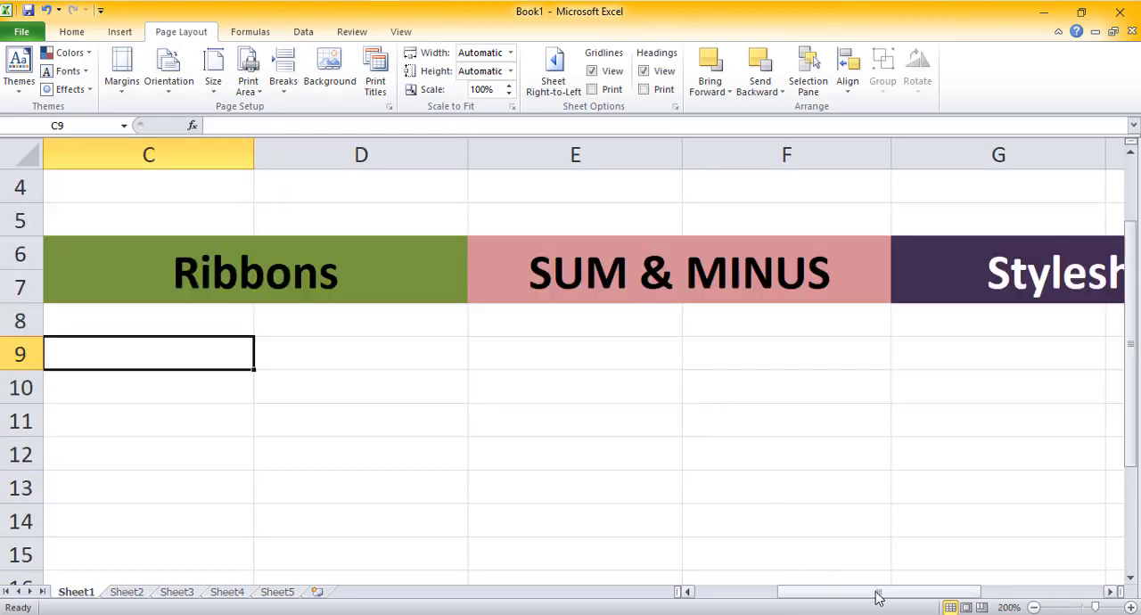
drag(878, 597, 910, 592)
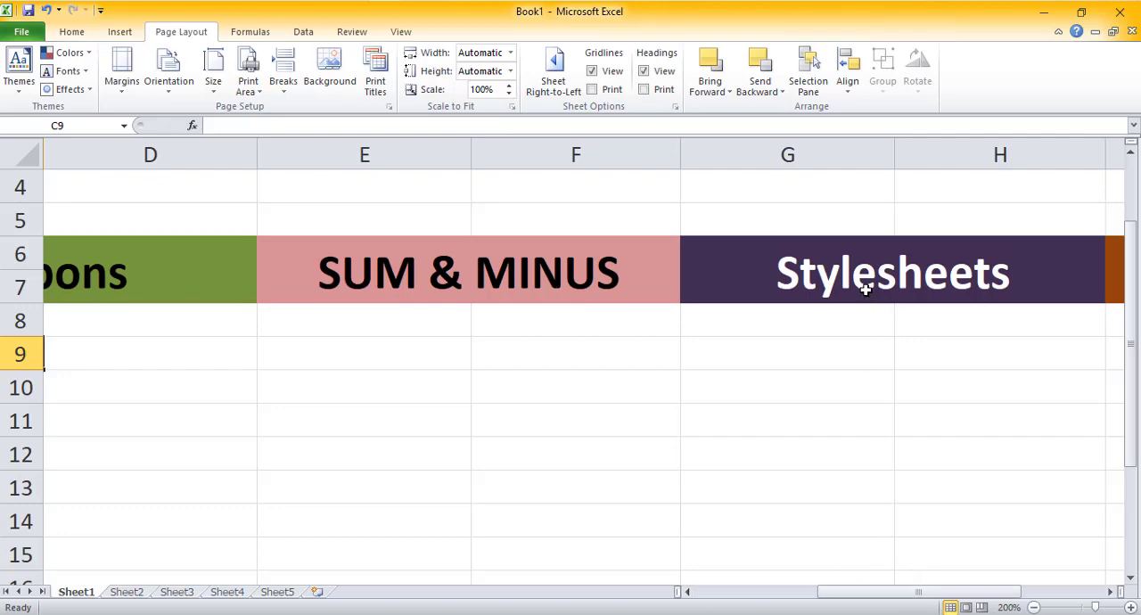
click(864, 290)
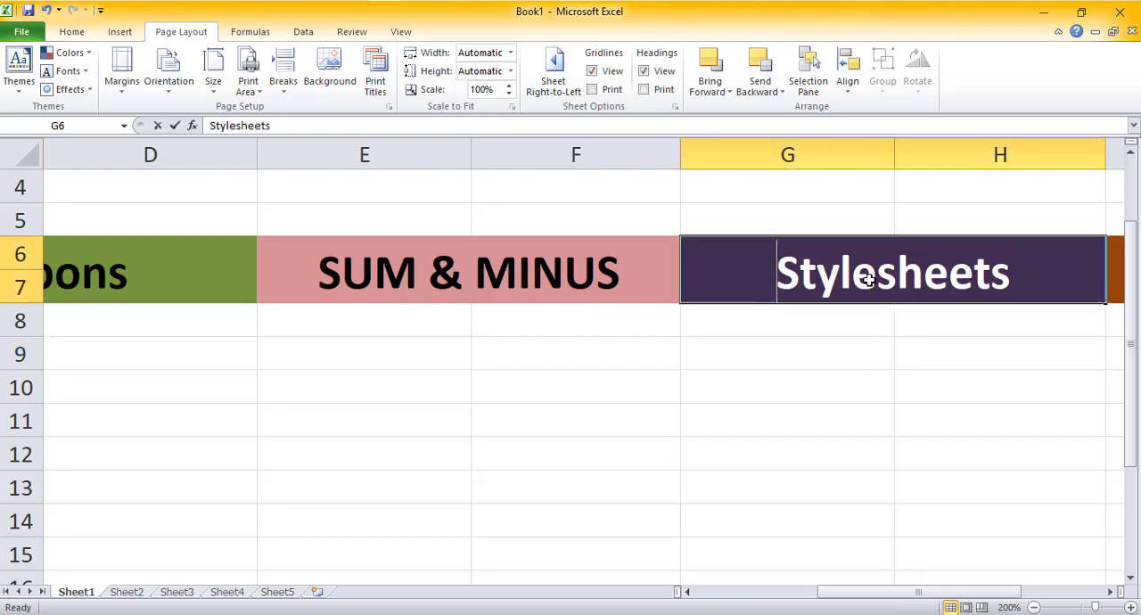
double_click(873, 279)
drag(874, 279, 779, 279)
key(BackSpace)
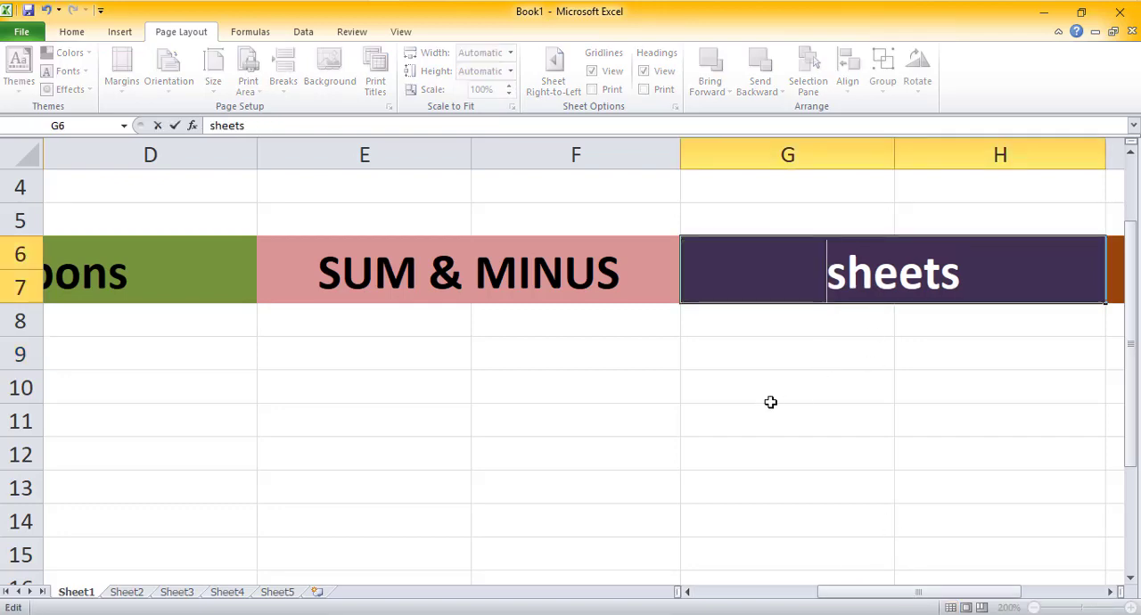
click(503, 348)
click(415, 361)
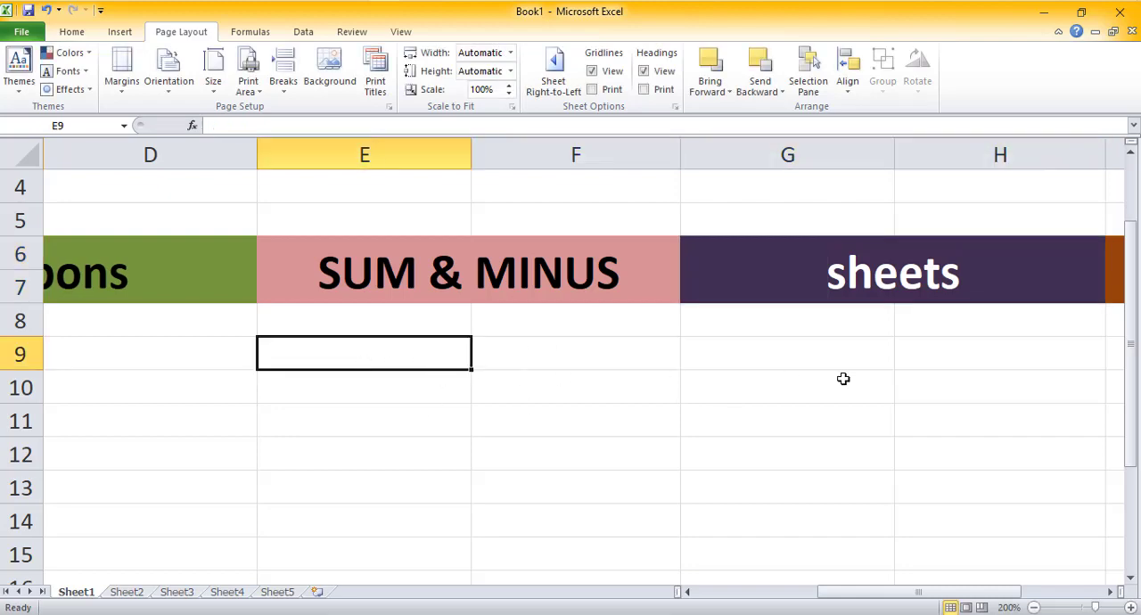
Step: Zoom out to 86% to view the whole worksheet, and select column G and cells F10 and G10
drag(840, 591, 874, 591)
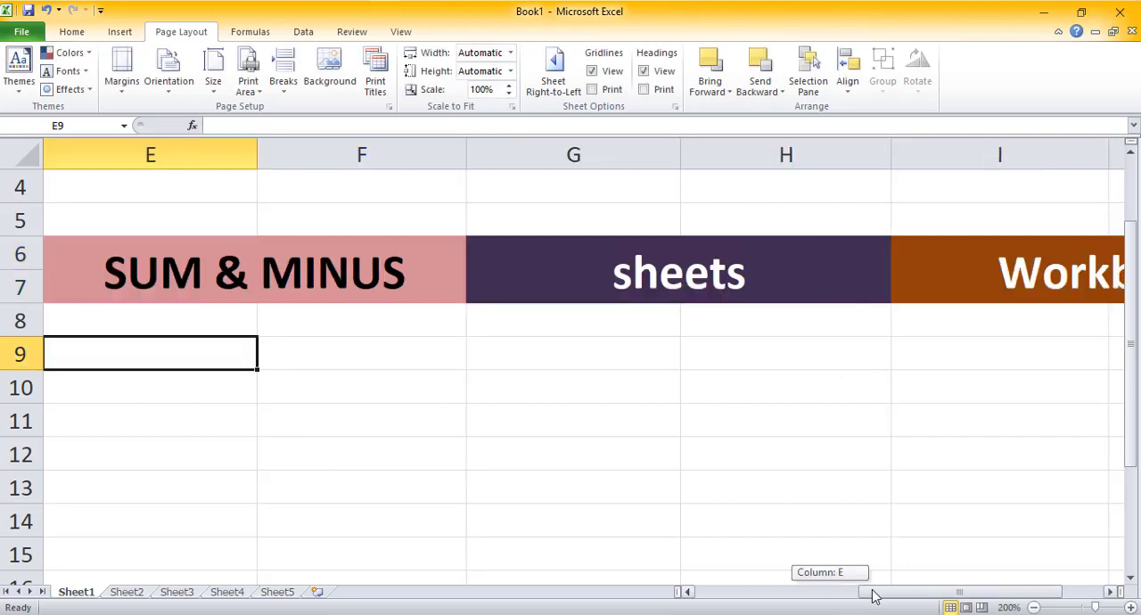
click(608, 366)
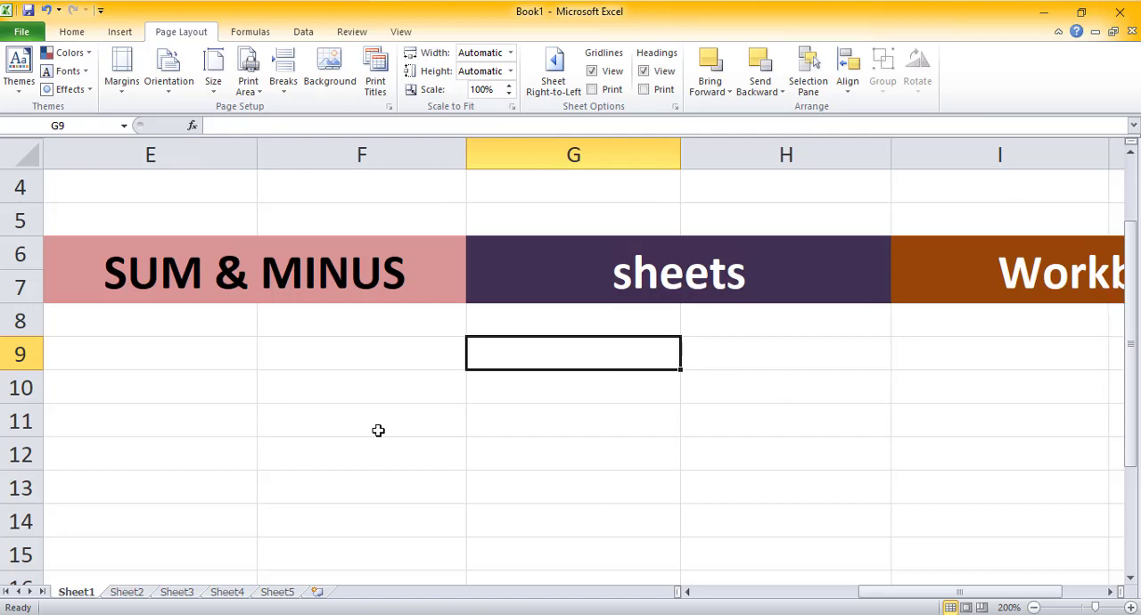
click(1076, 607)
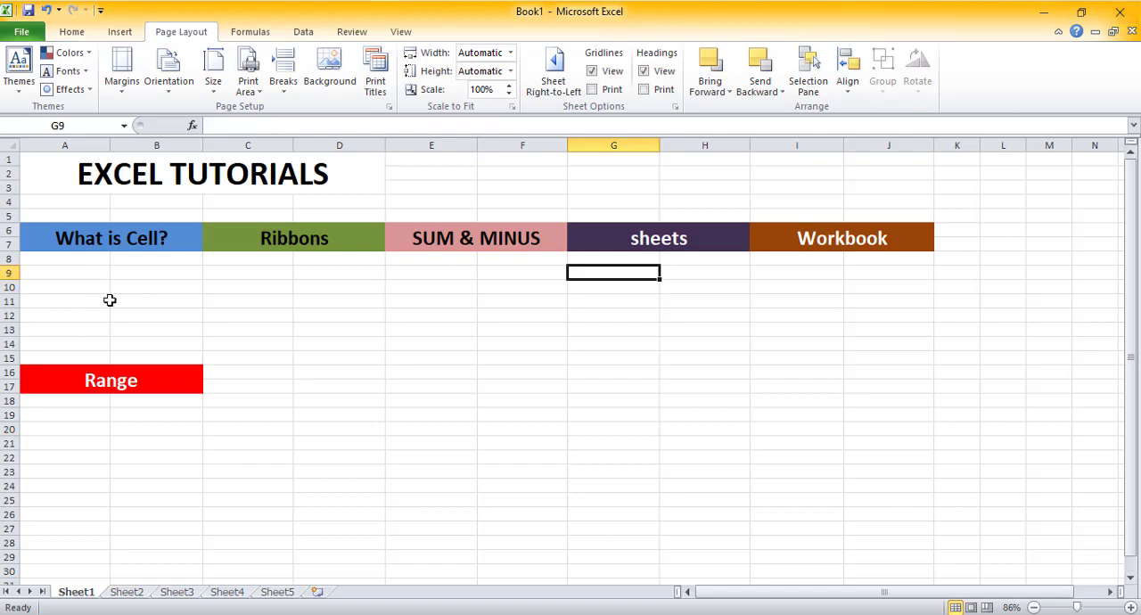
click(652, 144)
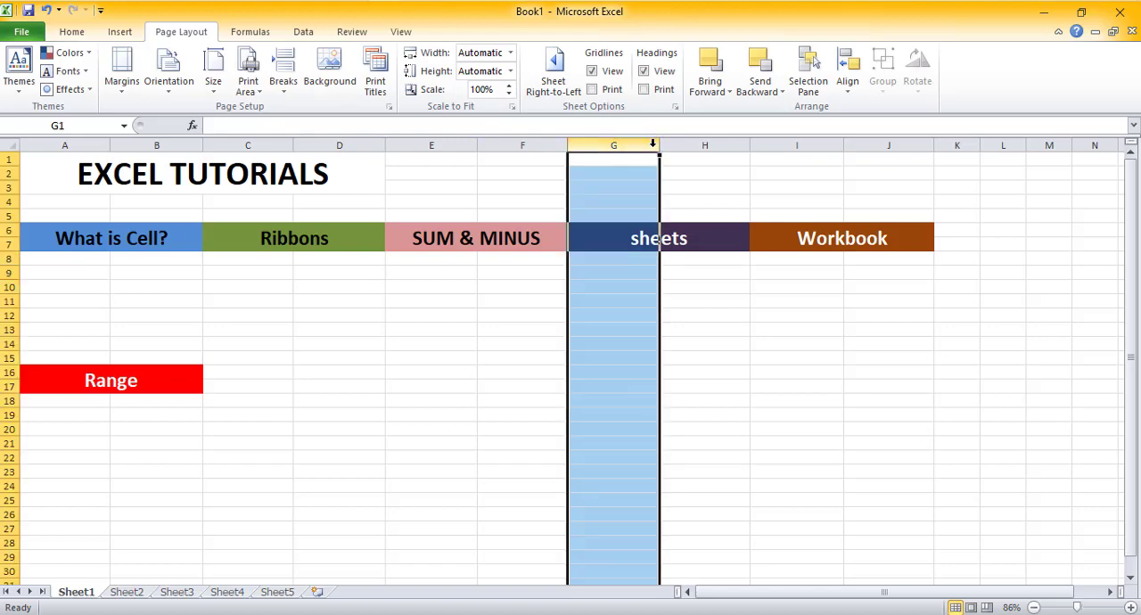
click(487, 285)
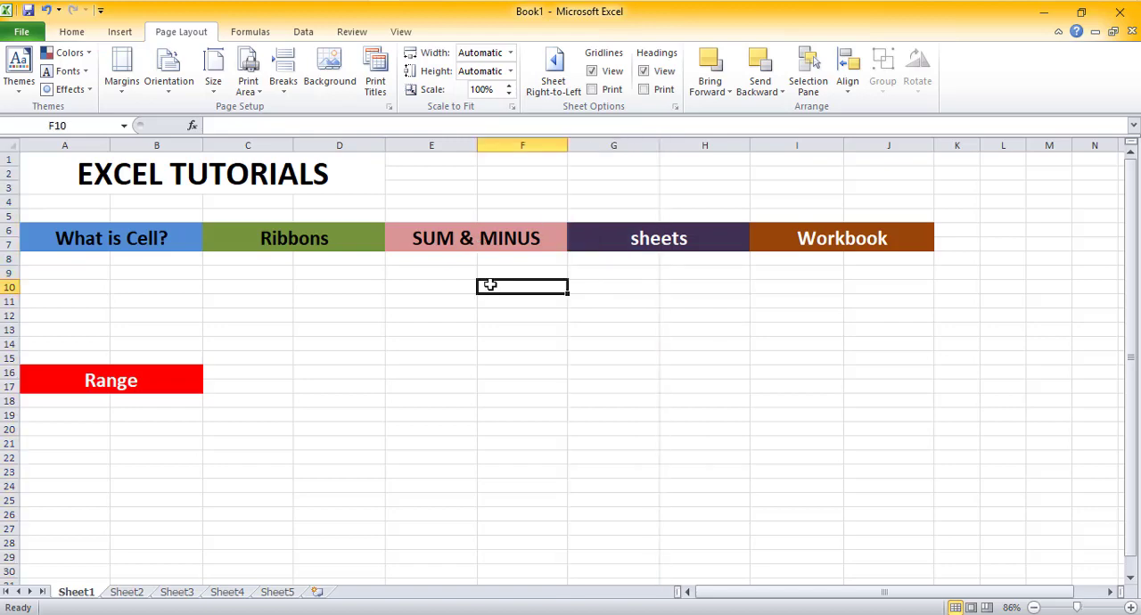
click(606, 290)
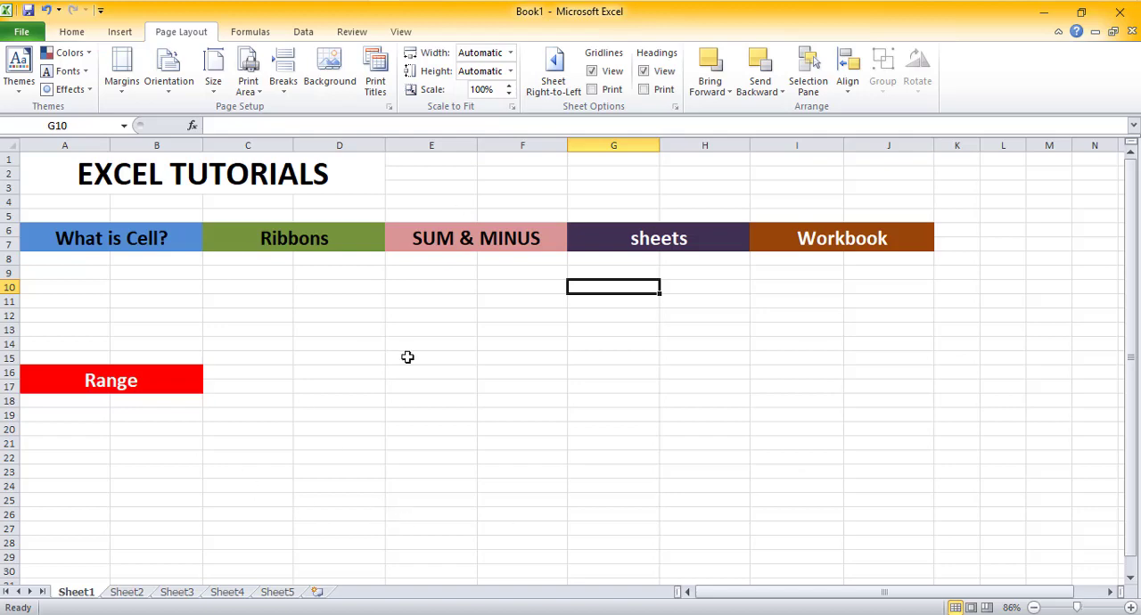
Step: Switch to Sheet2 and Sheet3, then return to Sheet1
click(135, 595)
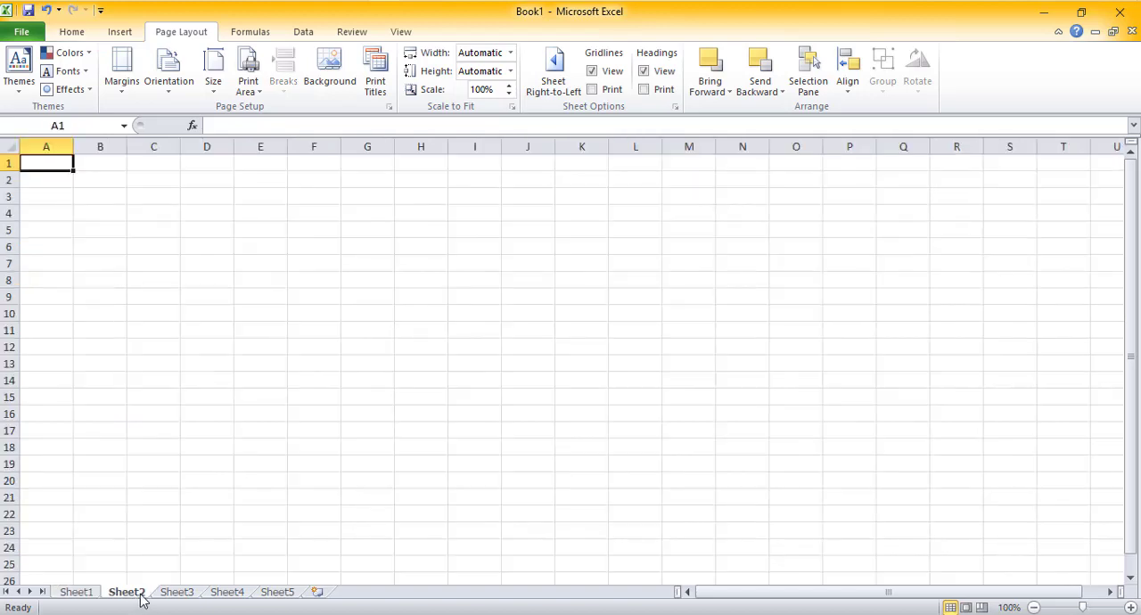
click(180, 595)
click(80, 594)
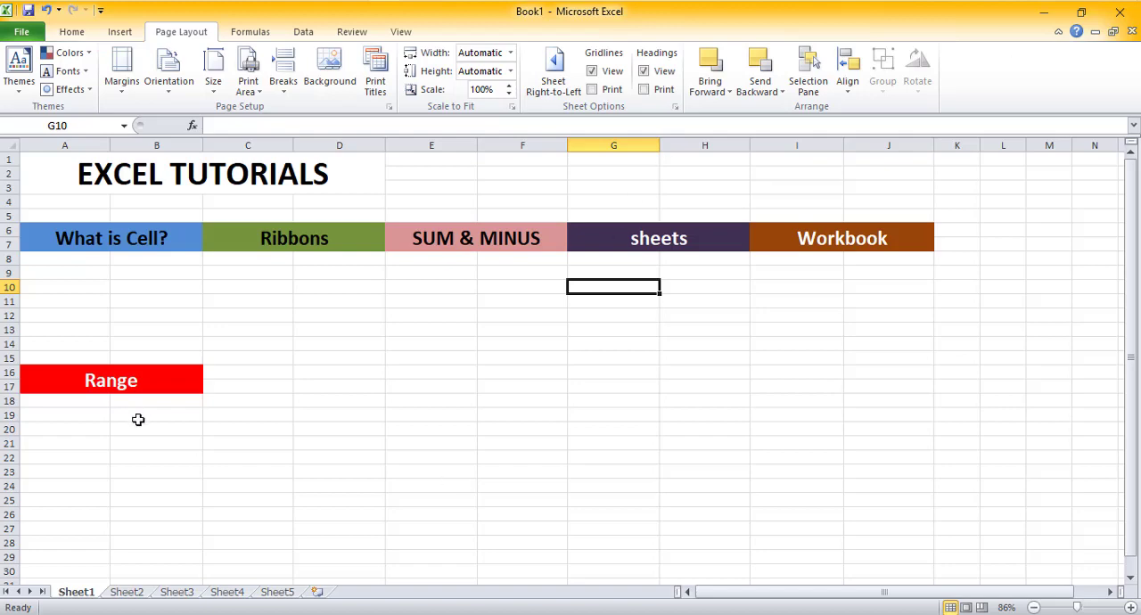
Step: Zoom in to 160% and select the range A20:B24 below the Range heading
scroll(139, 419, down, 1)
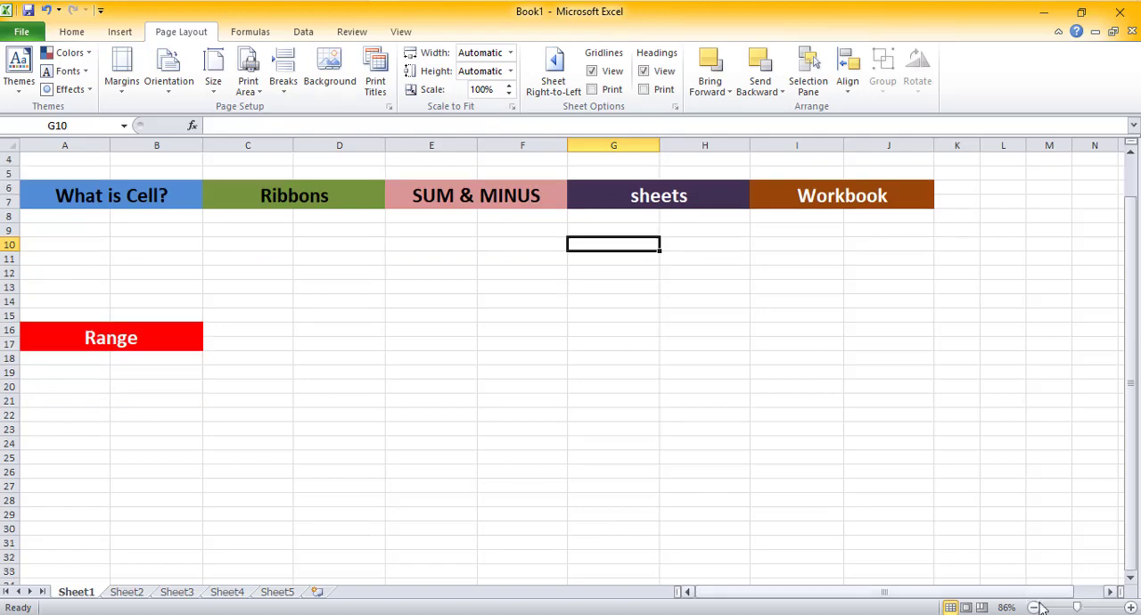
click(1092, 609)
scroll(313, 425, down, 3)
scroll(148, 395, left, 1)
click(148, 394)
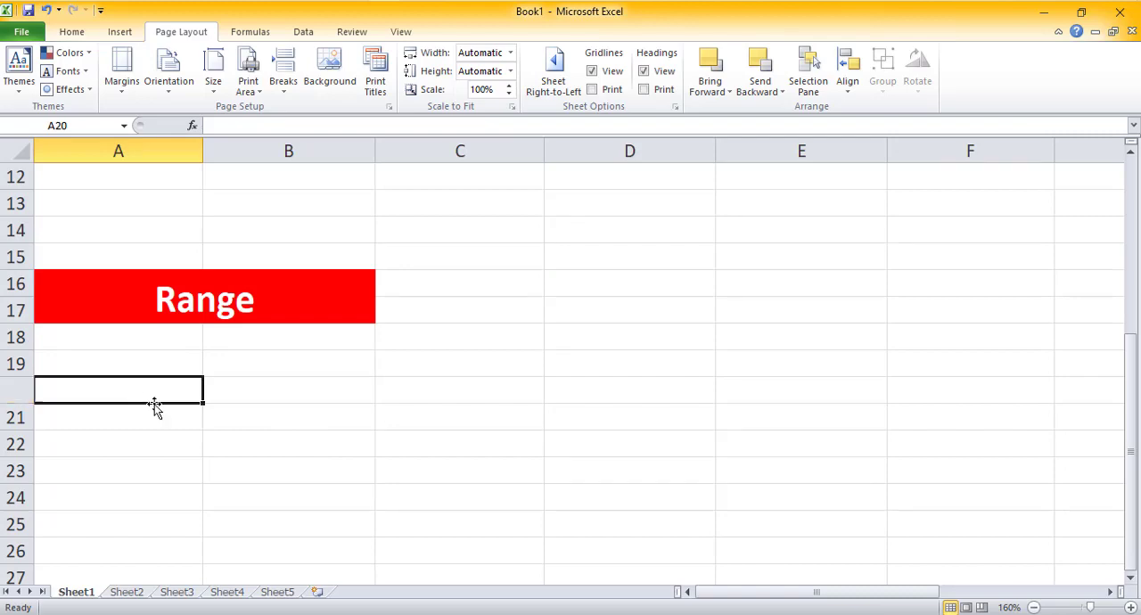
scroll(158, 402, down, 1)
click(175, 328)
click(175, 312)
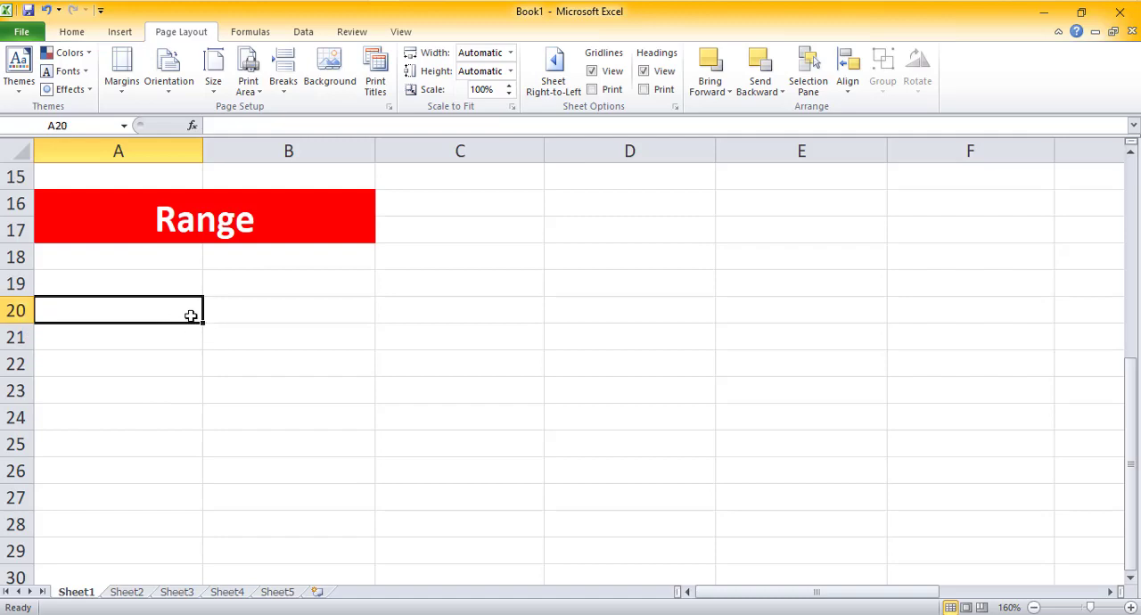
drag(160, 318, 322, 422)
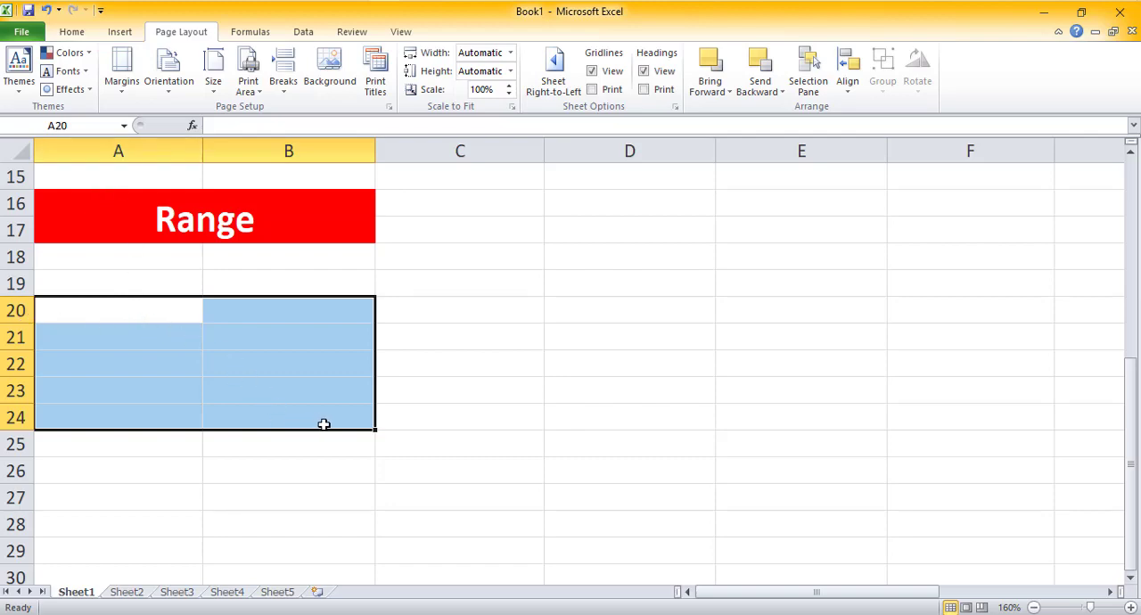
Step: Enter the text A20:B24 into cell A20
click(260, 125)
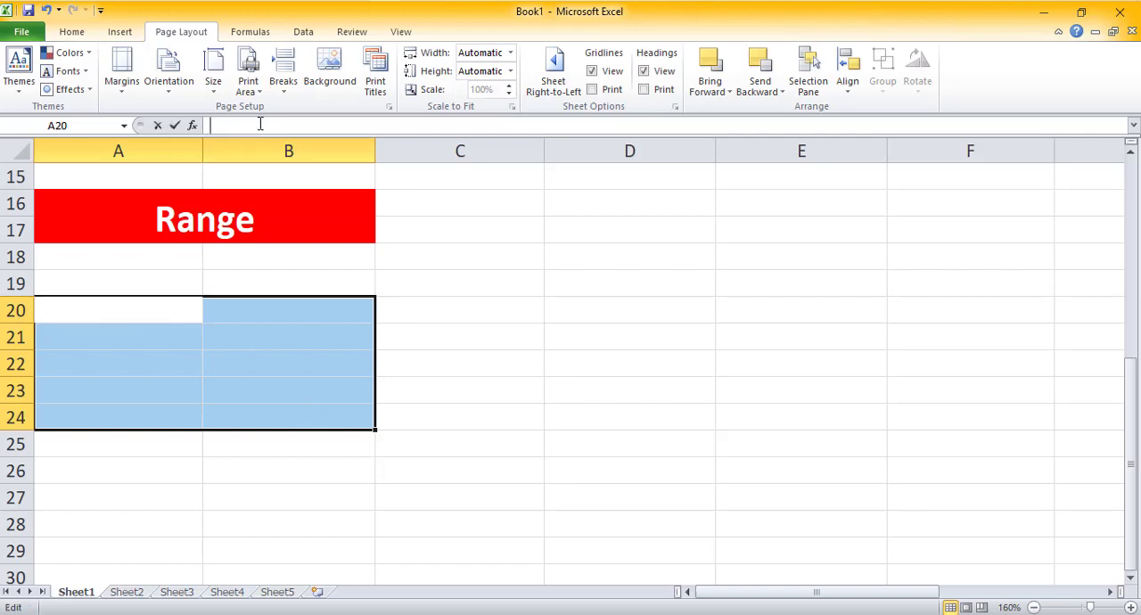
text(A)
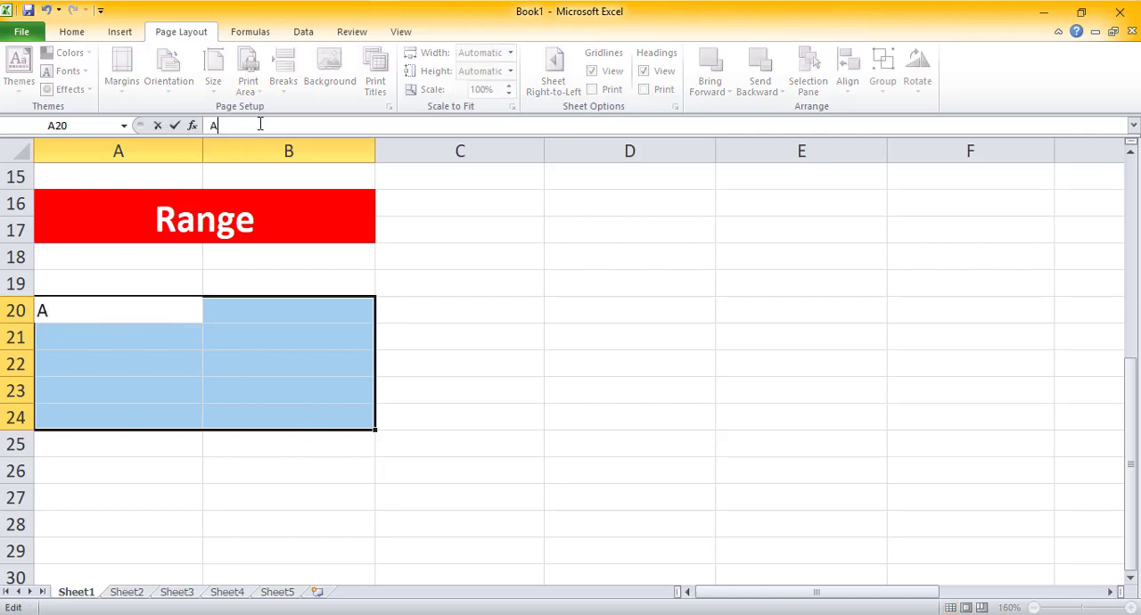
text(20:)
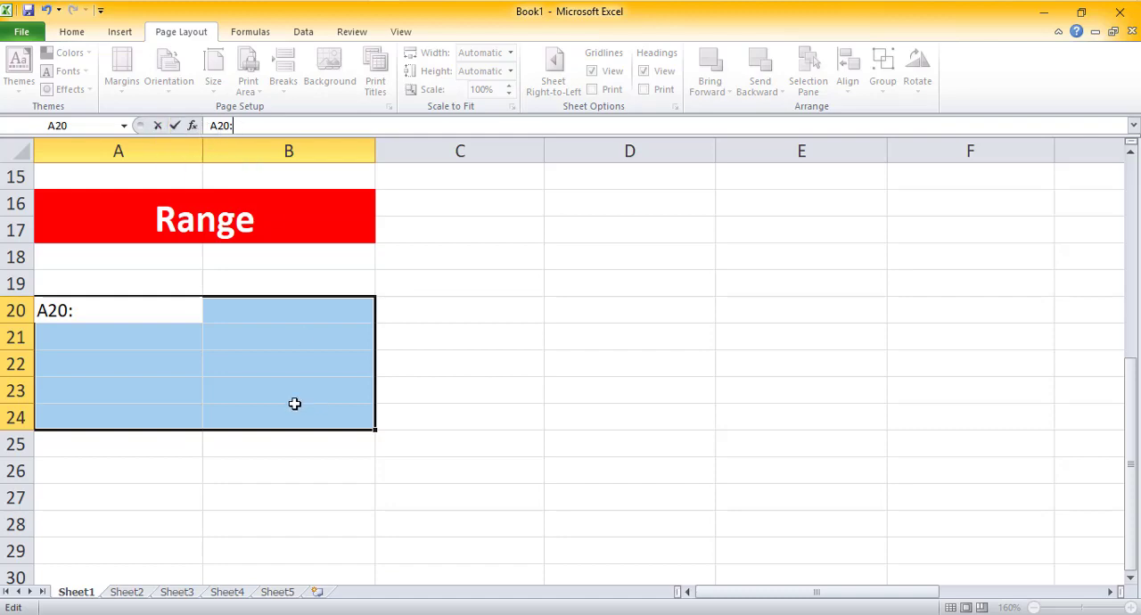
text(B24)
key(Return)
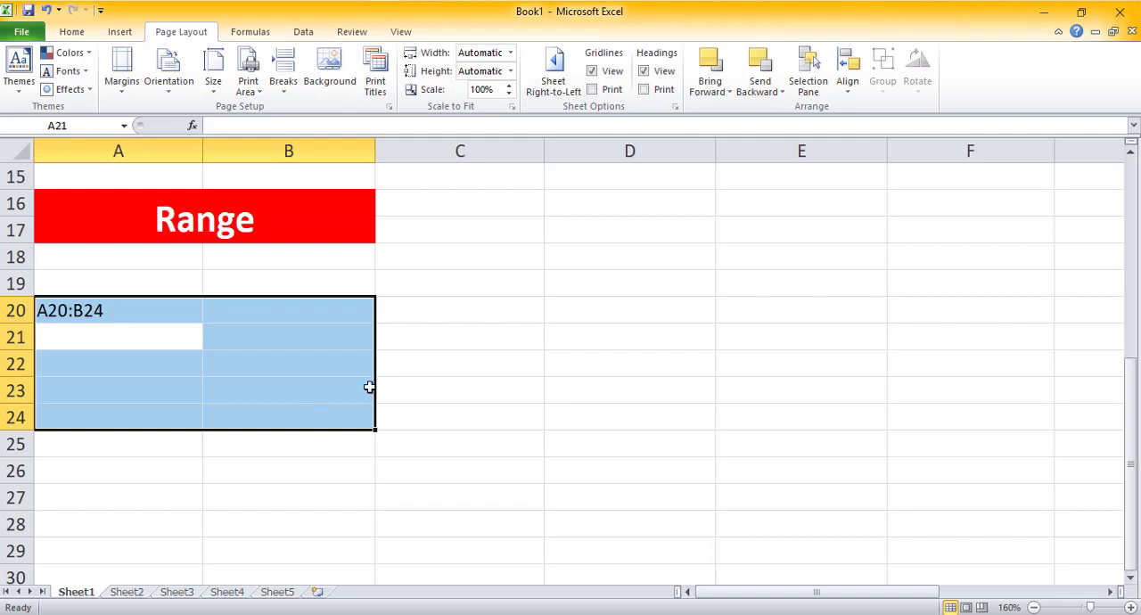
Step: Enter 2400 in E10 and 5000 in E11 under the SUM & MINUS heading
click(412, 363)
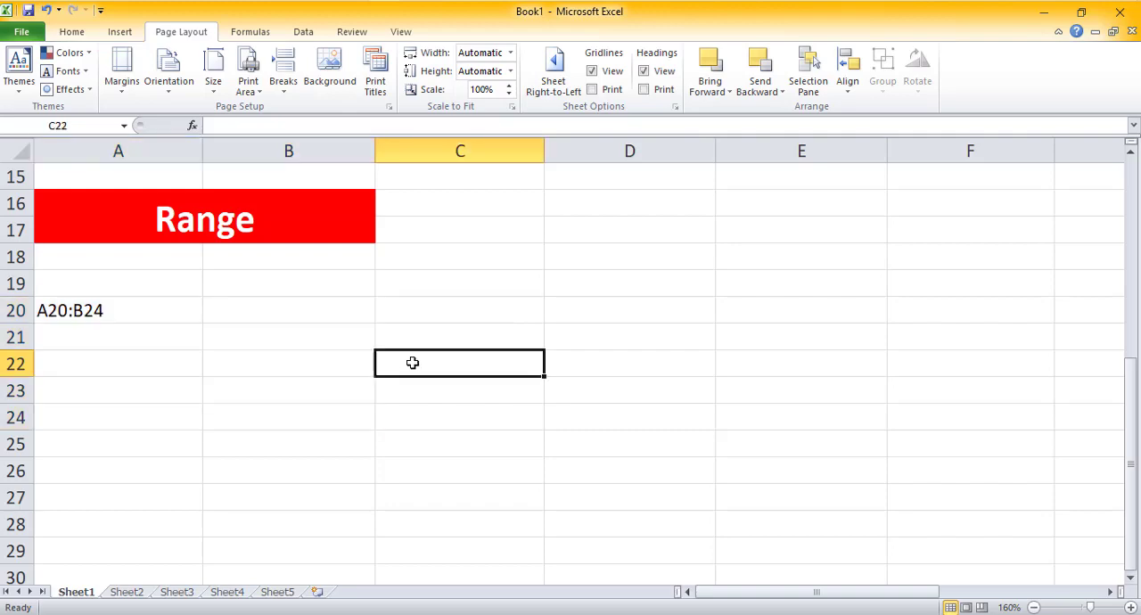
click(147, 319)
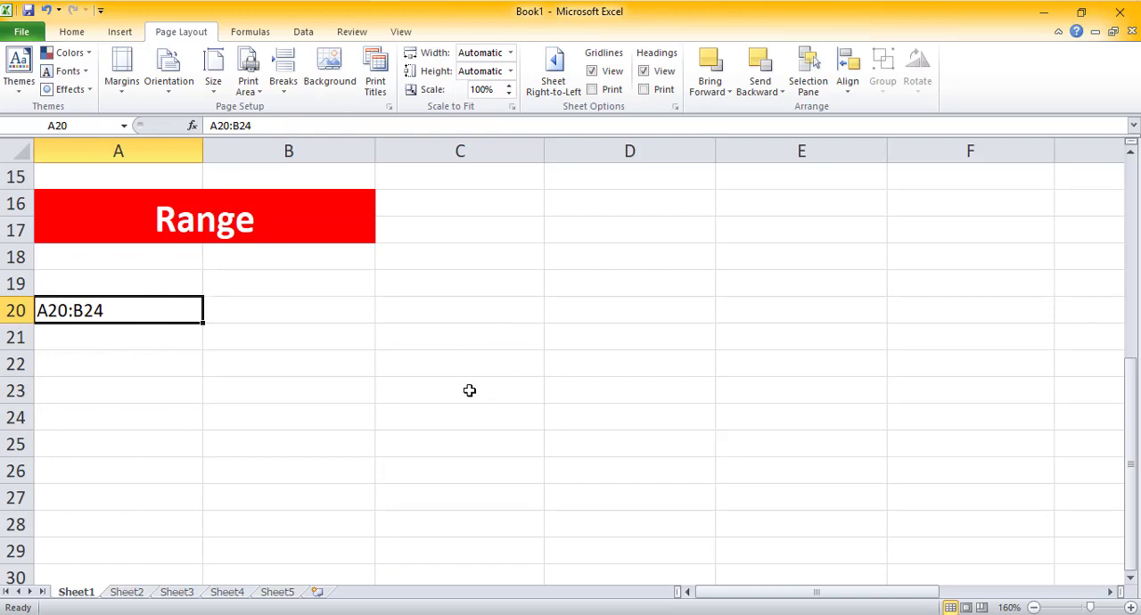
scroll(524, 393, up, 4)
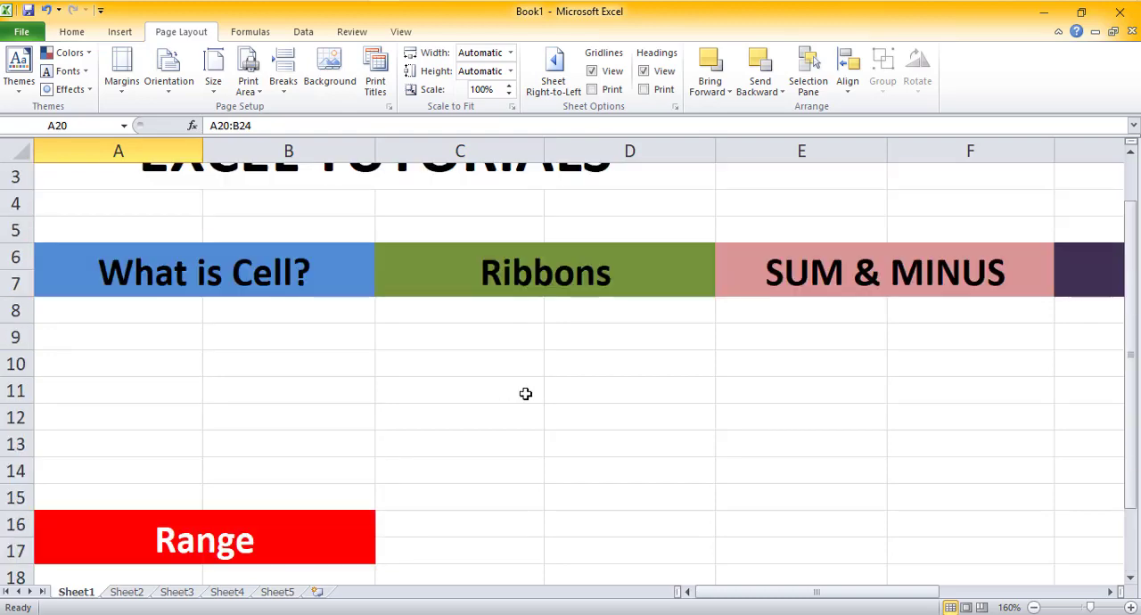
drag(724, 593, 850, 586)
scroll(489, 443, down, 1)
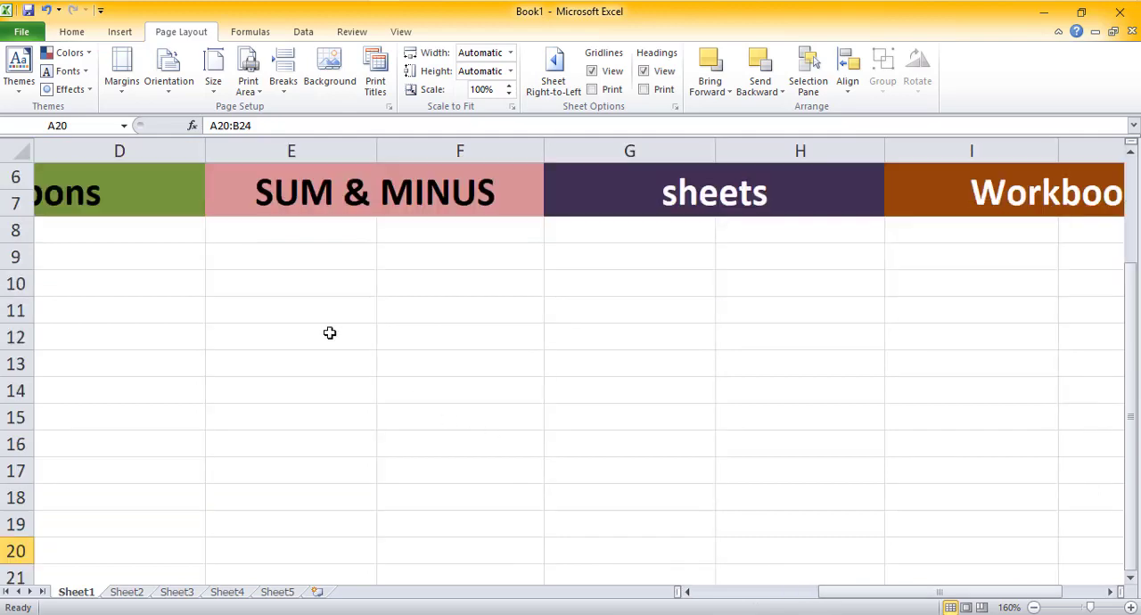
click(299, 276)
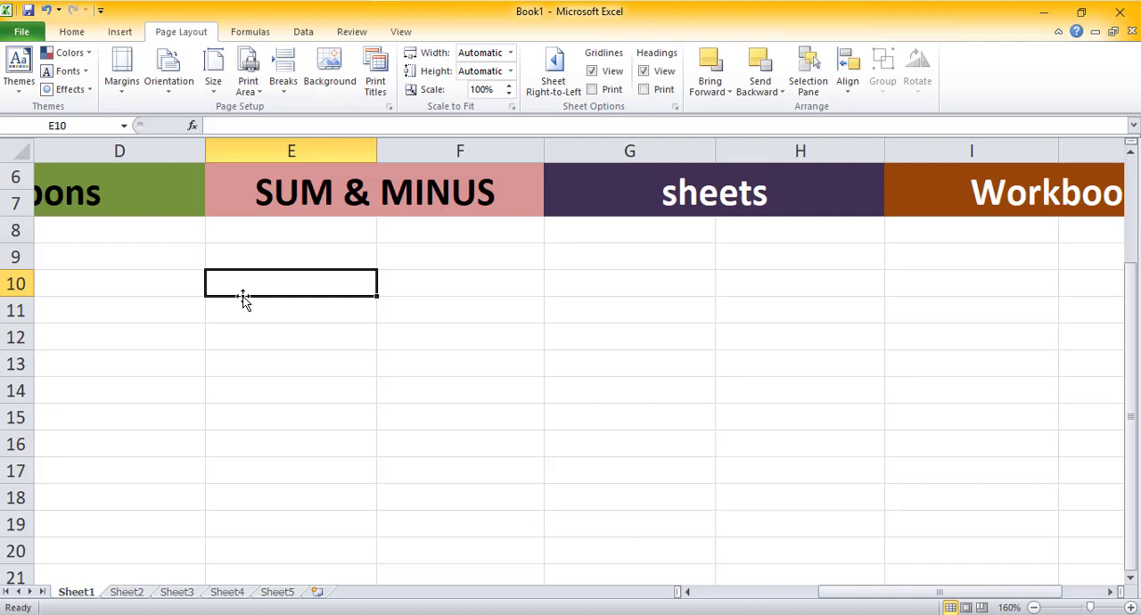
text(2400)
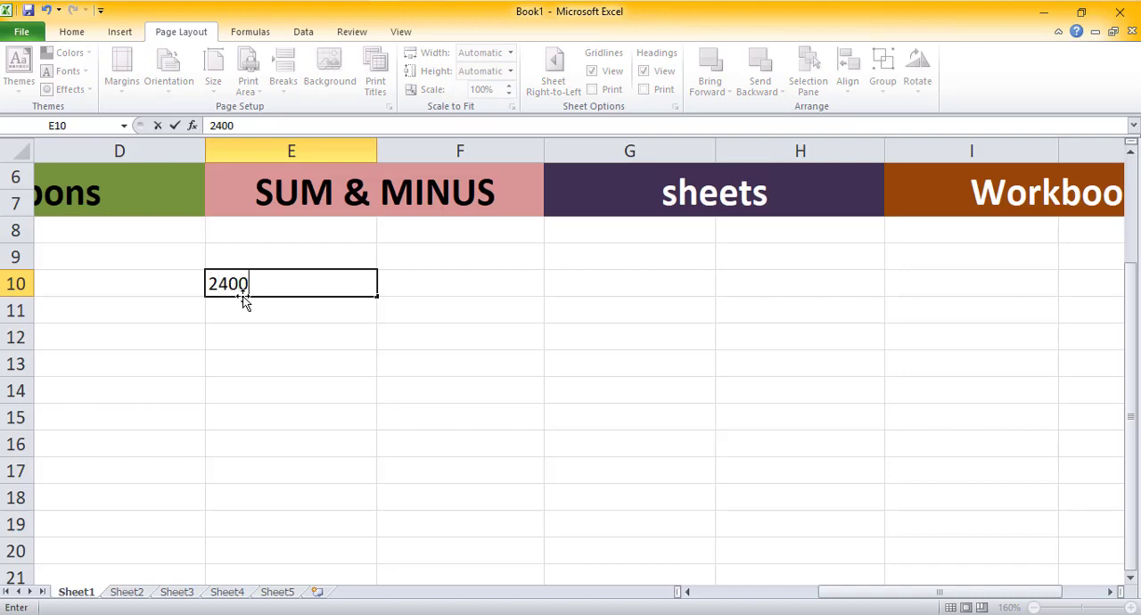
key(Return)
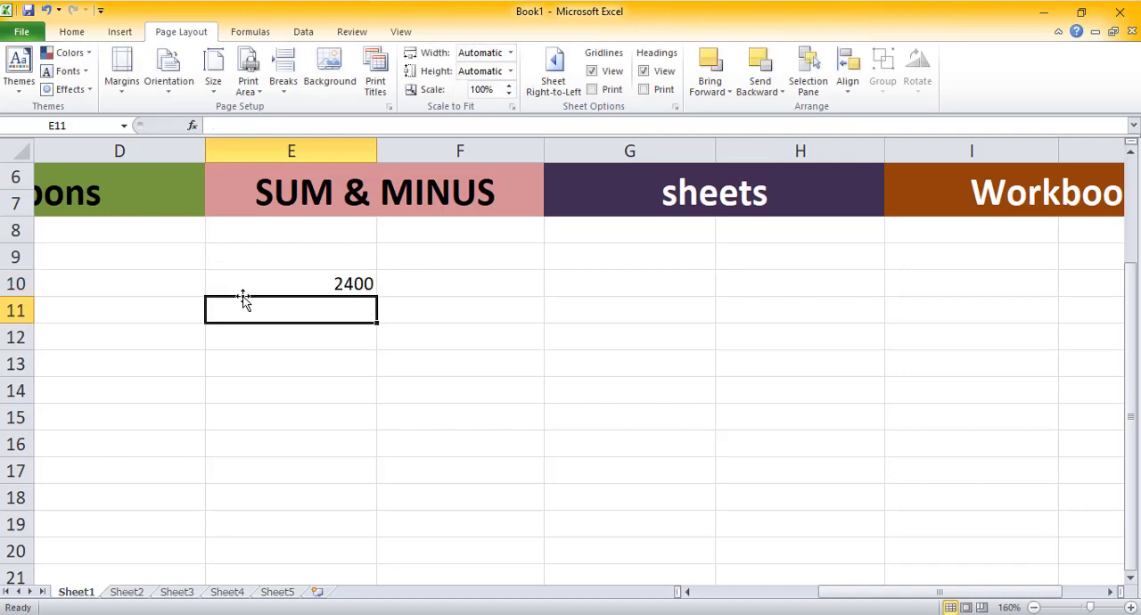
text(5000)
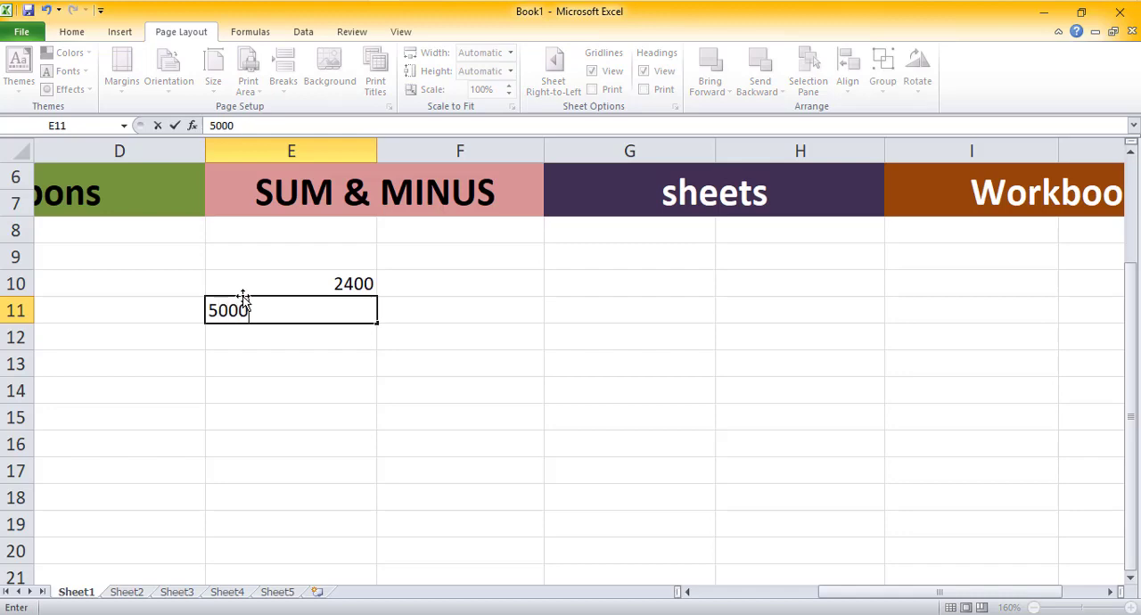
key(Return)
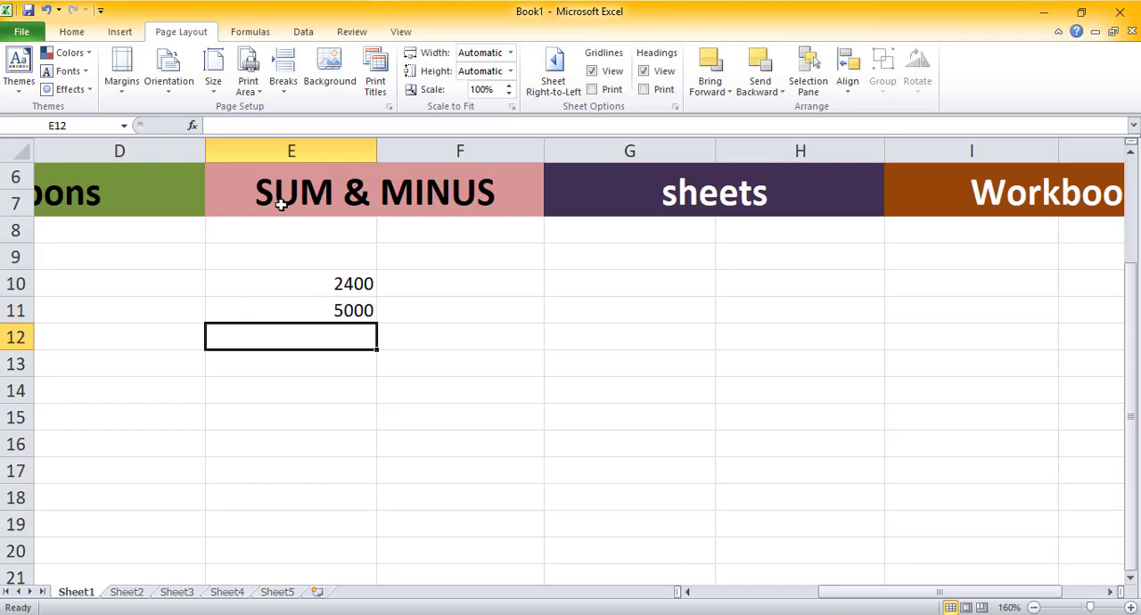
Step: Enter the formula =2400+5000 in E12
click(238, 124)
text(=)
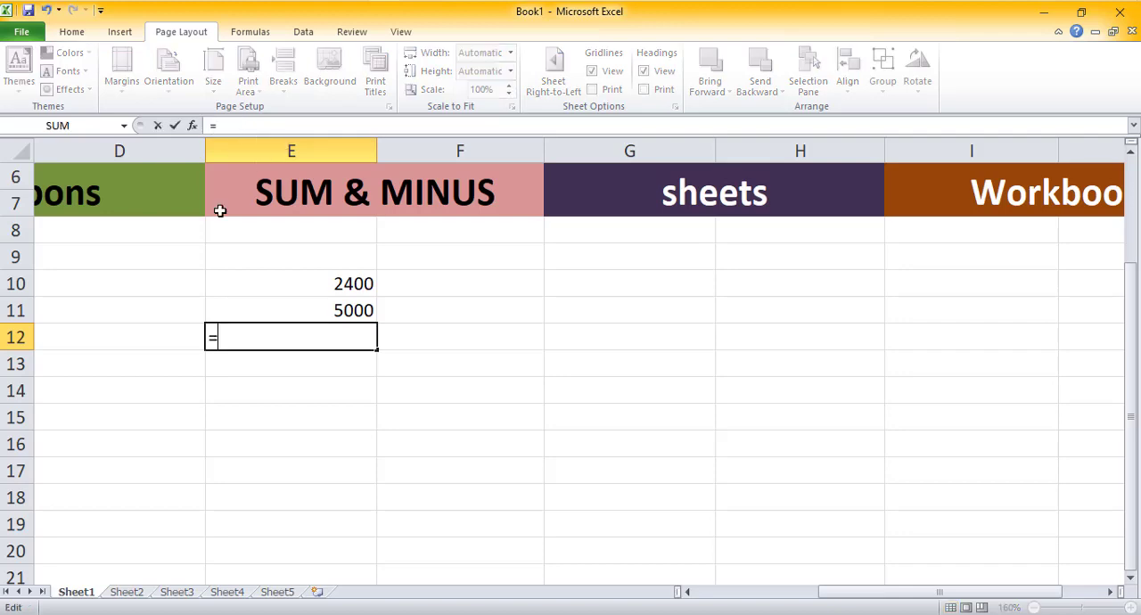
text(2400+5000)
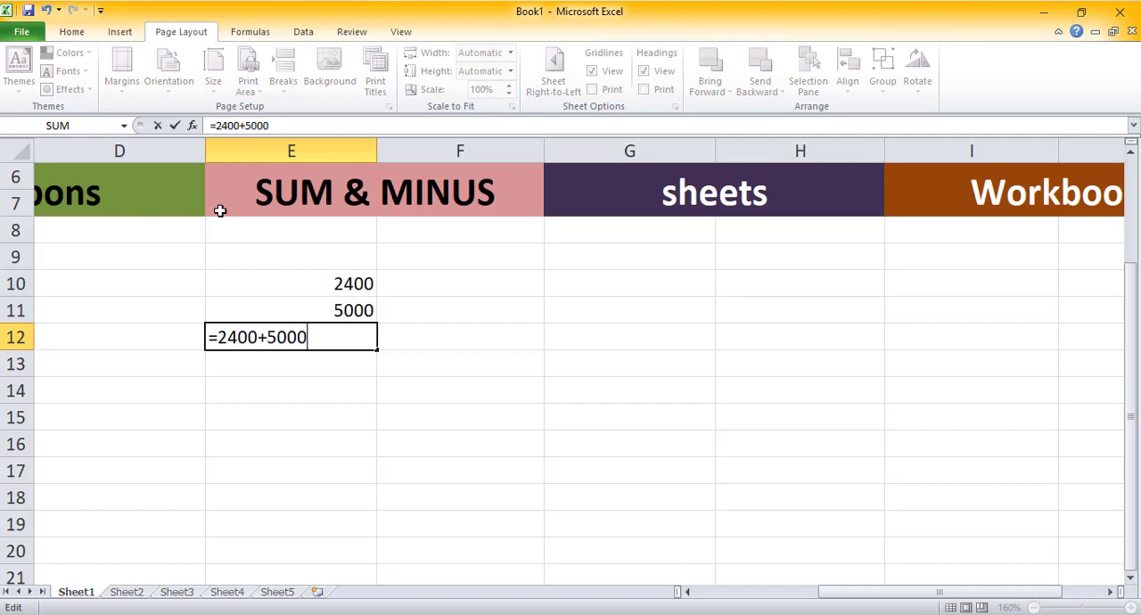
key(Return)
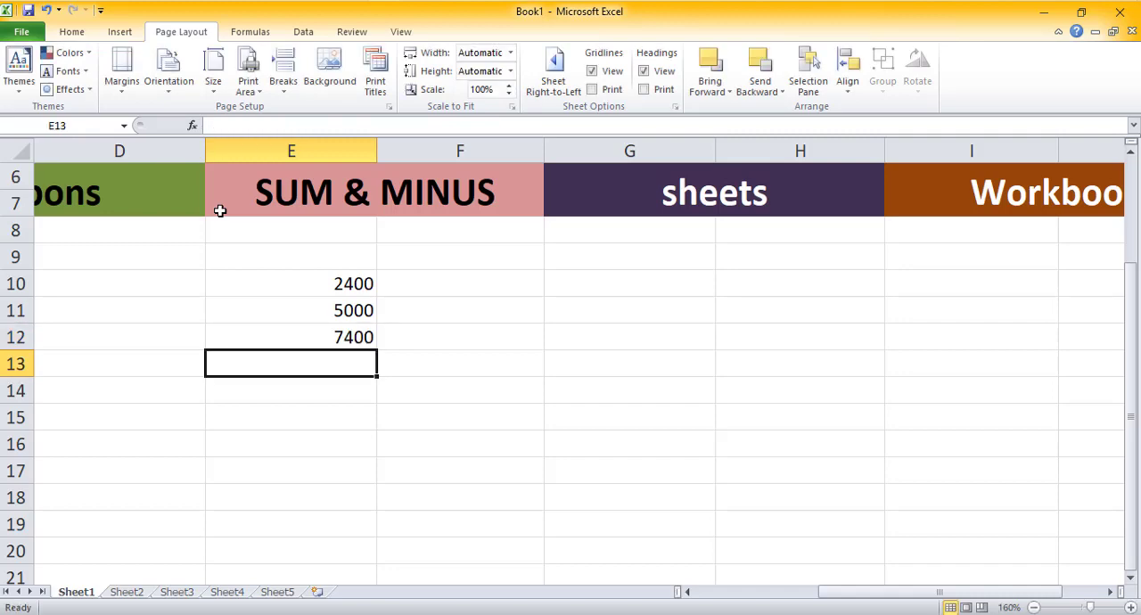
Step: Delete the typed formula from E12
click(322, 340)
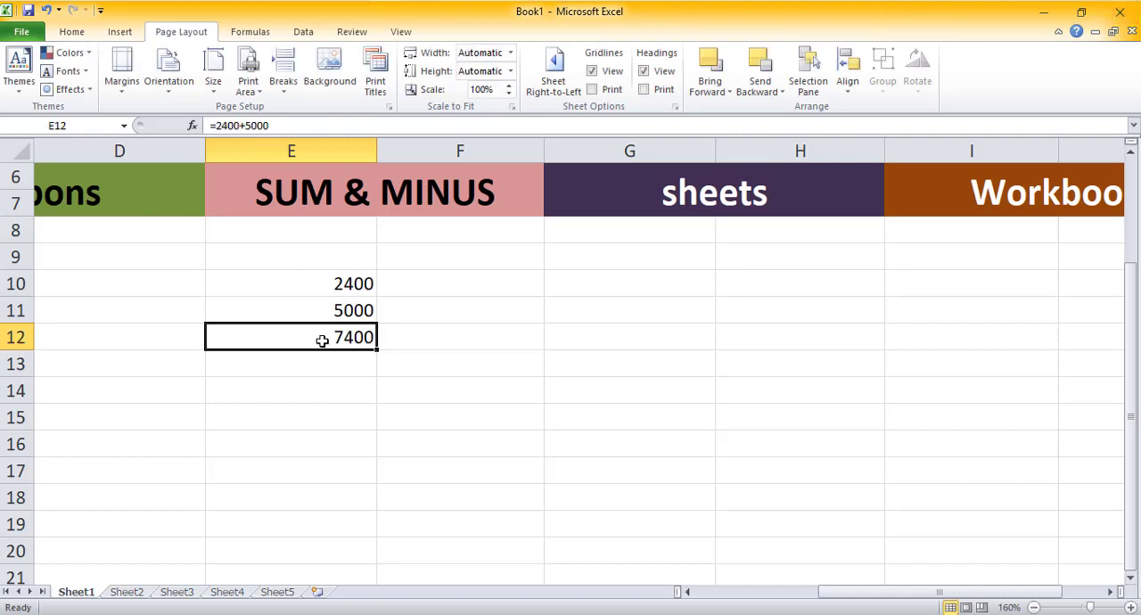
click(215, 126)
drag(216, 125, 237, 126)
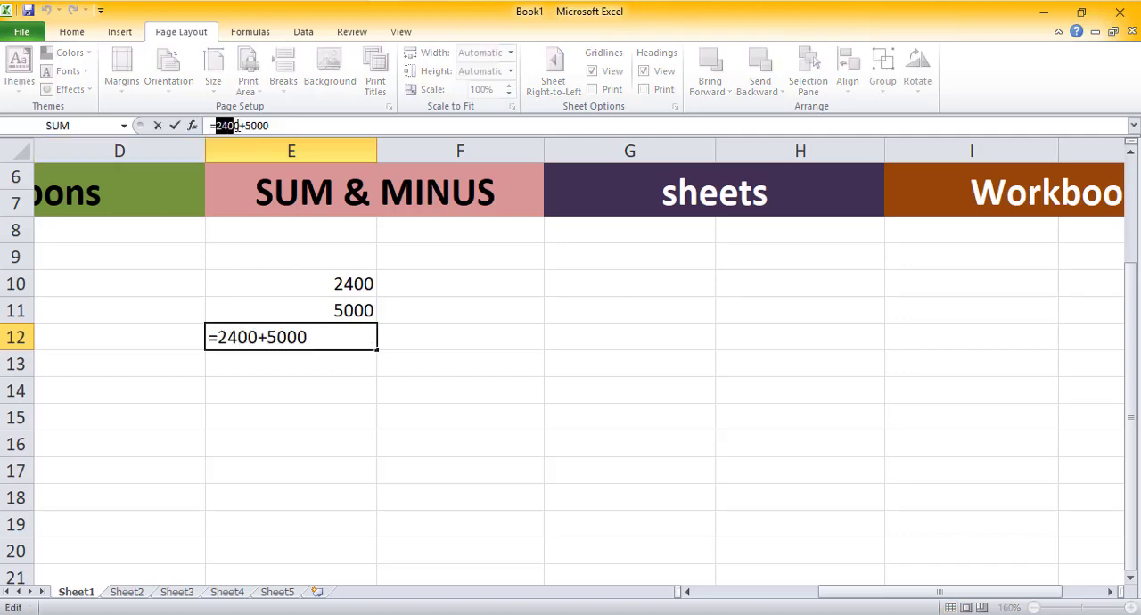
click(279, 125)
key(BackSpace)
key(BackSpace)
key(BackSpace)
key(BackSpace)
key(BackSpace)
key(BackSpace)
key(BackSpace)
key(BackSpace)
key(BackSpace)
key(BackSpace)
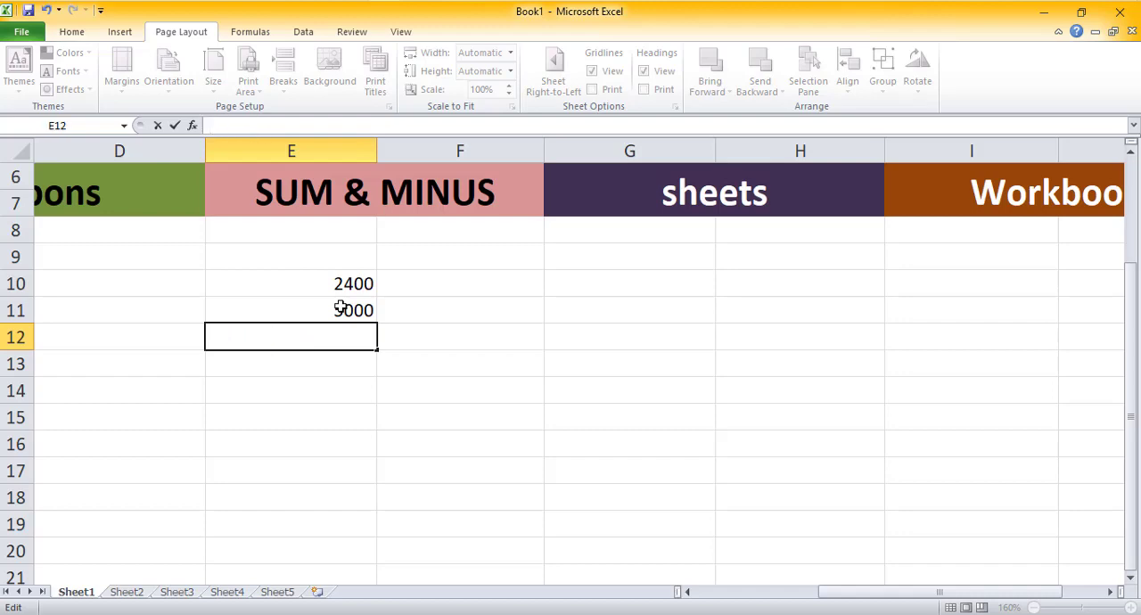
click(403, 354)
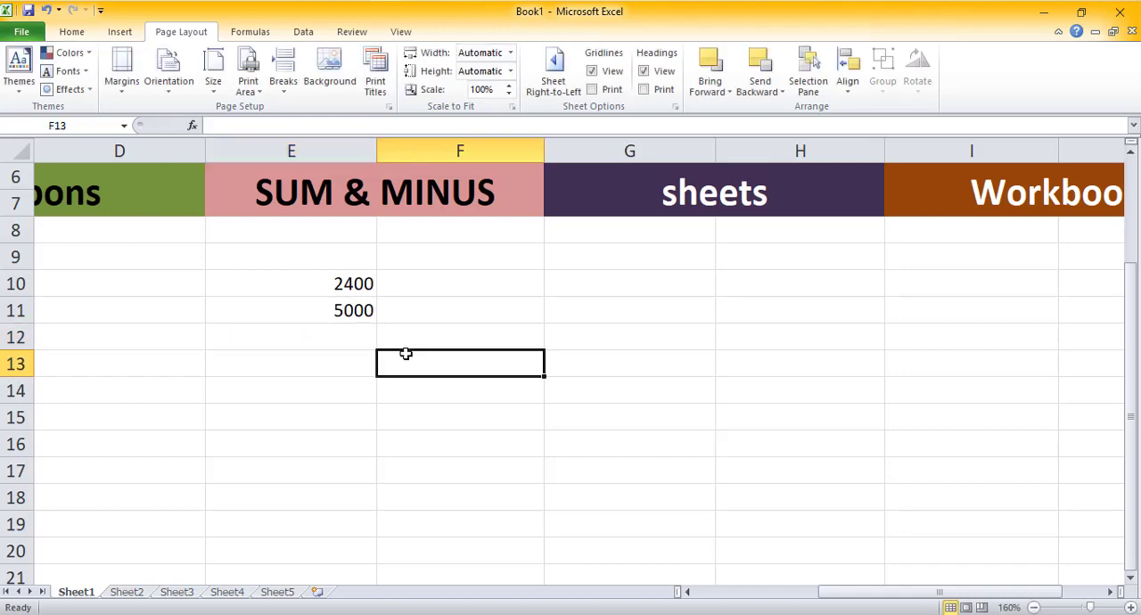
click(306, 282)
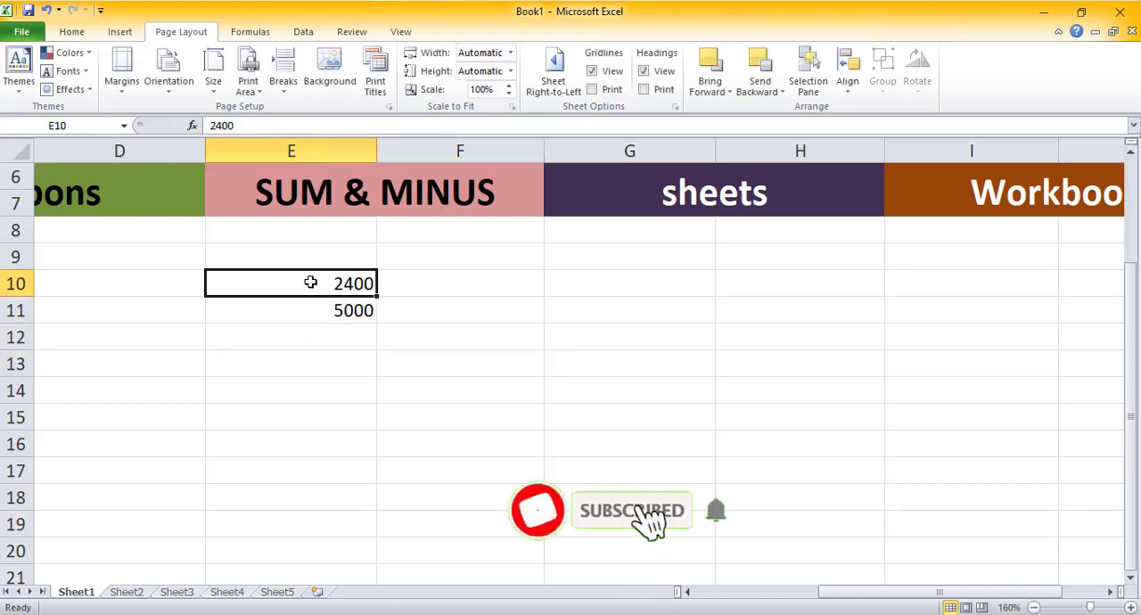
click(234, 126)
key(BackSpace)
key(BackSpace)
key(BackSpace)
key(BackSpace)
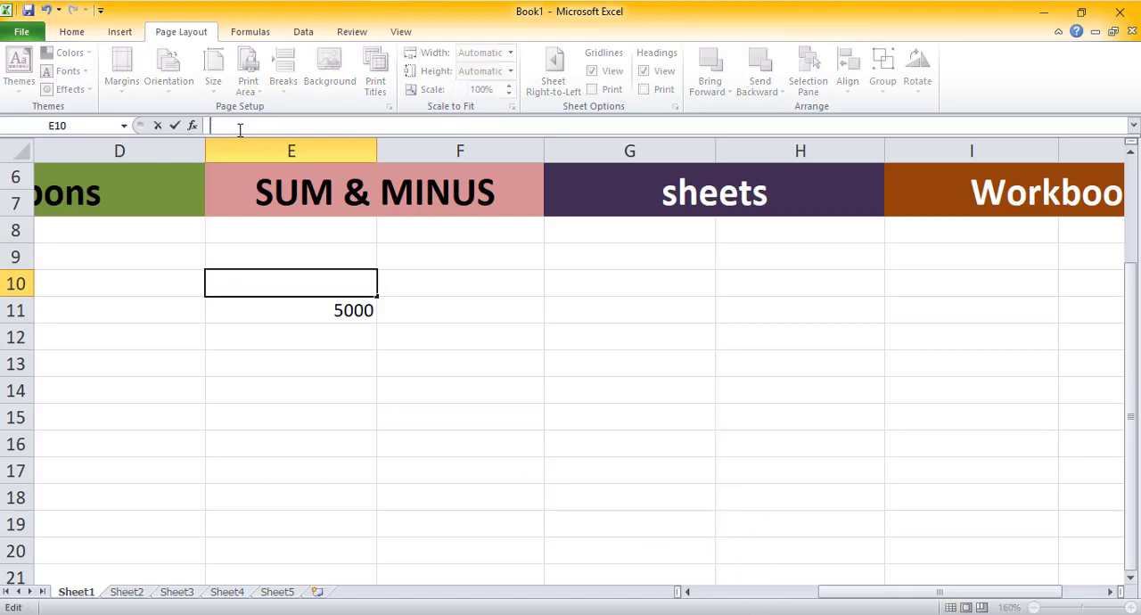
text(=)
key(Escape)
click(258, 336)
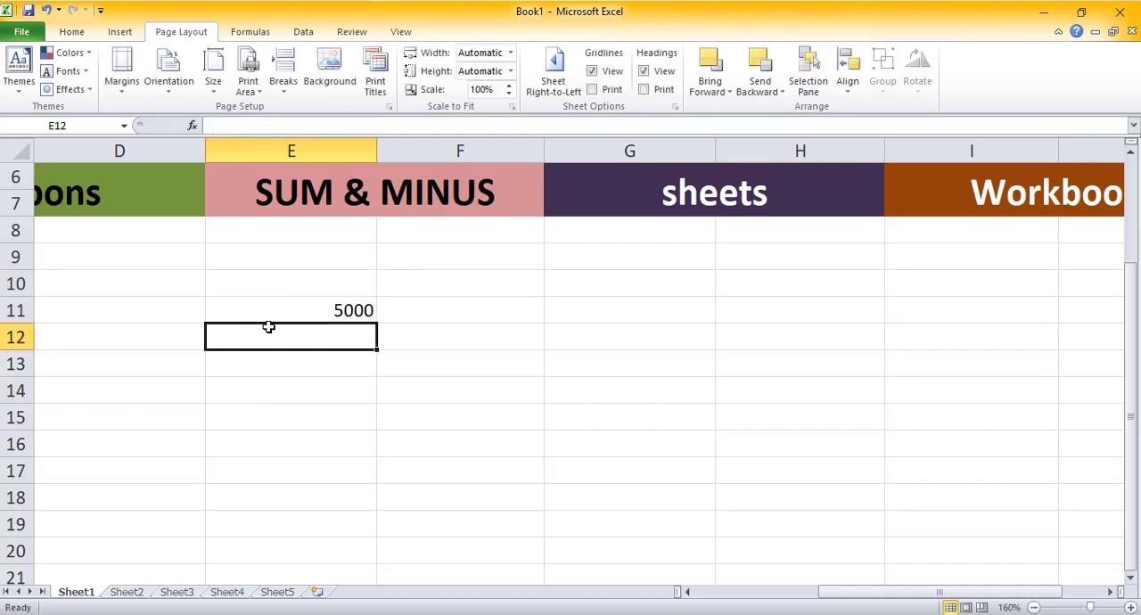
key(ctrl+z)
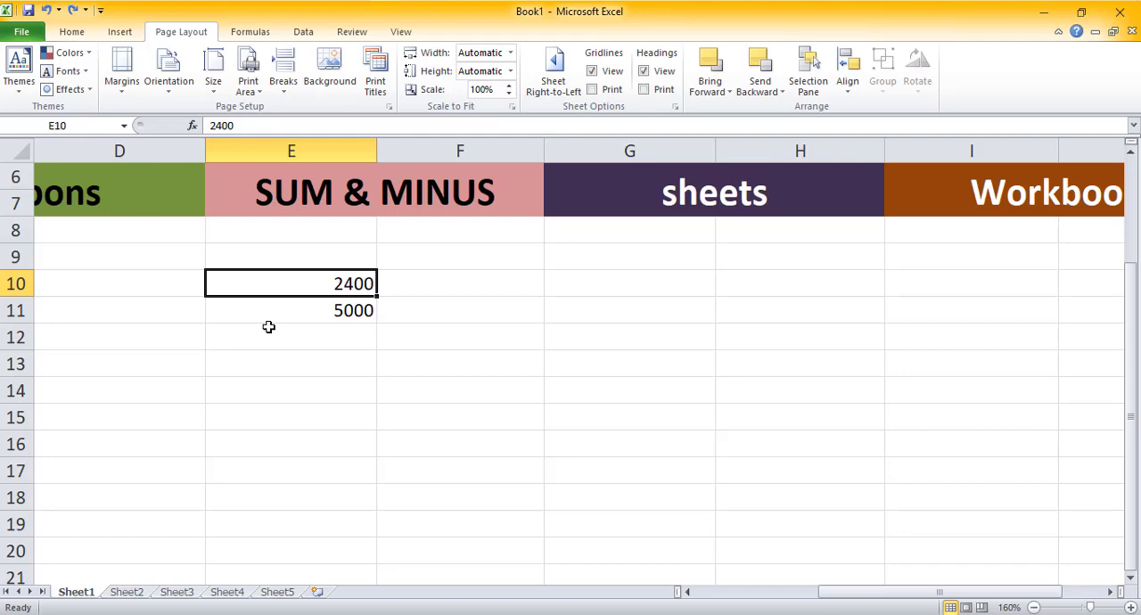
Step: Enter the formula =E10+E11 in E12 to add the two cells
click(278, 334)
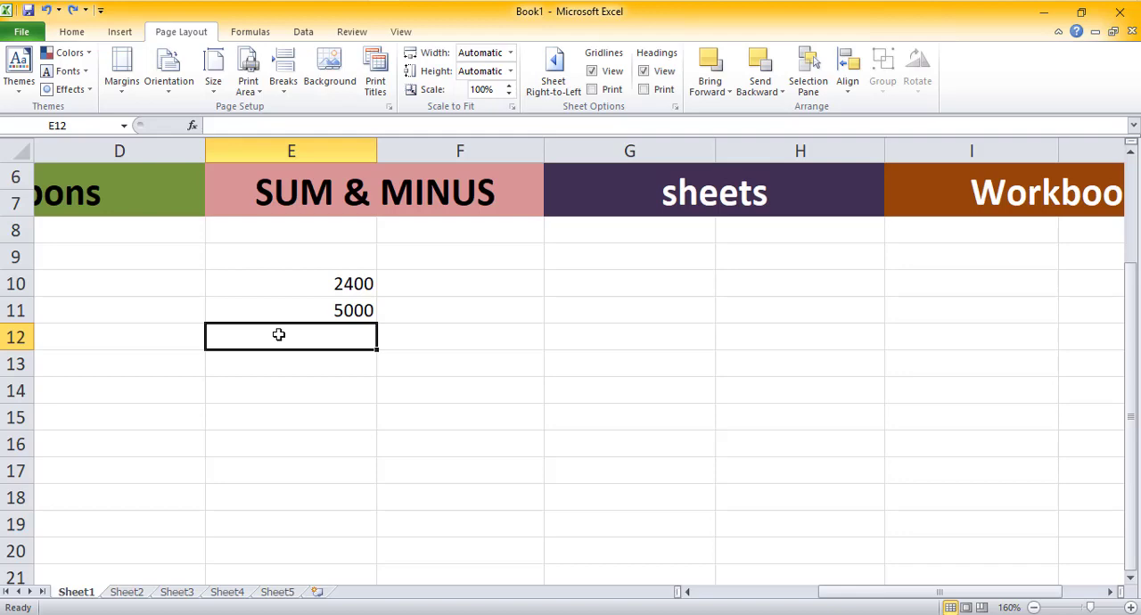
click(266, 127)
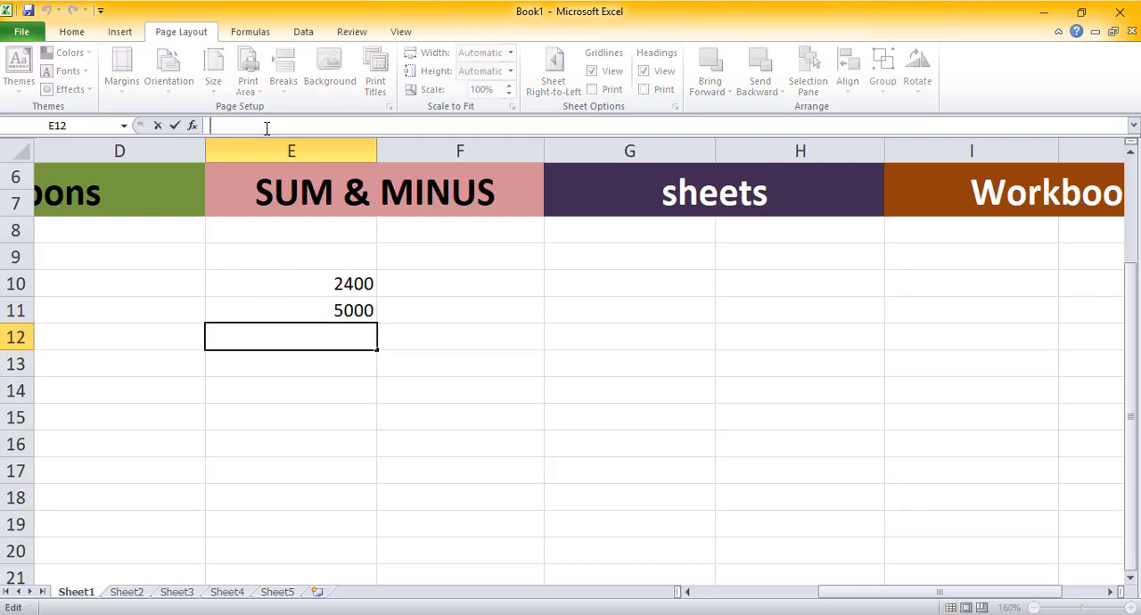
text(=)
text(E10)
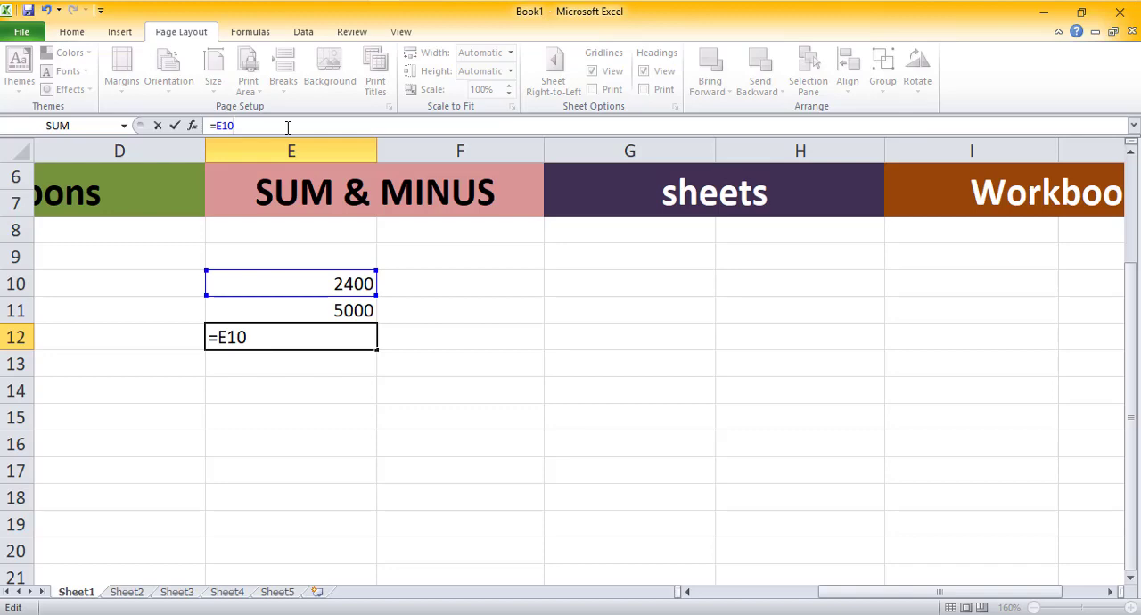
text(+)
text(E11)
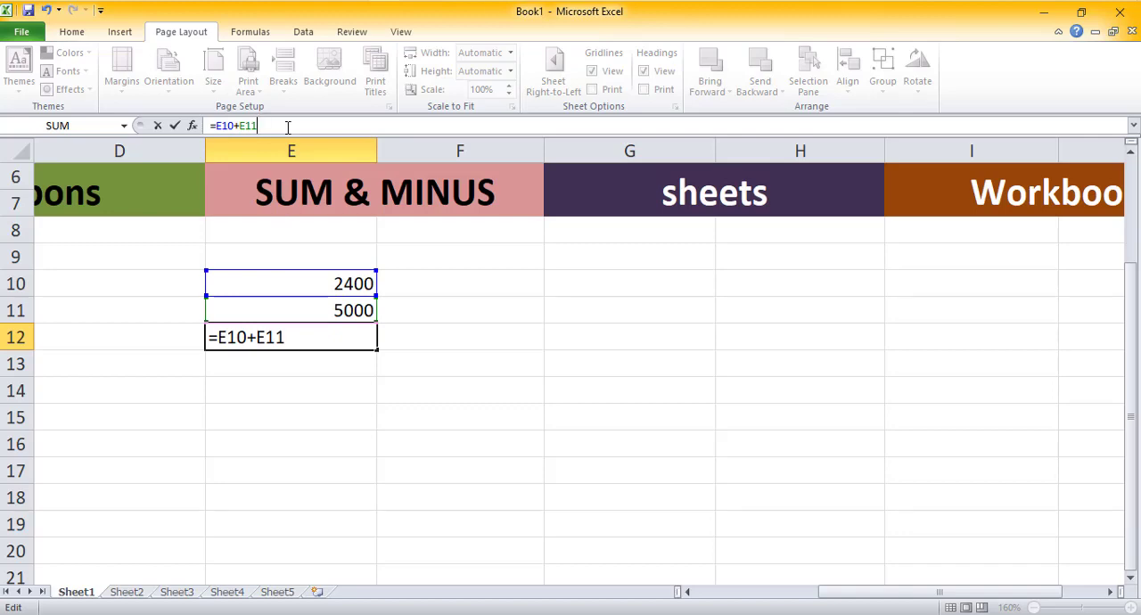
key(Return)
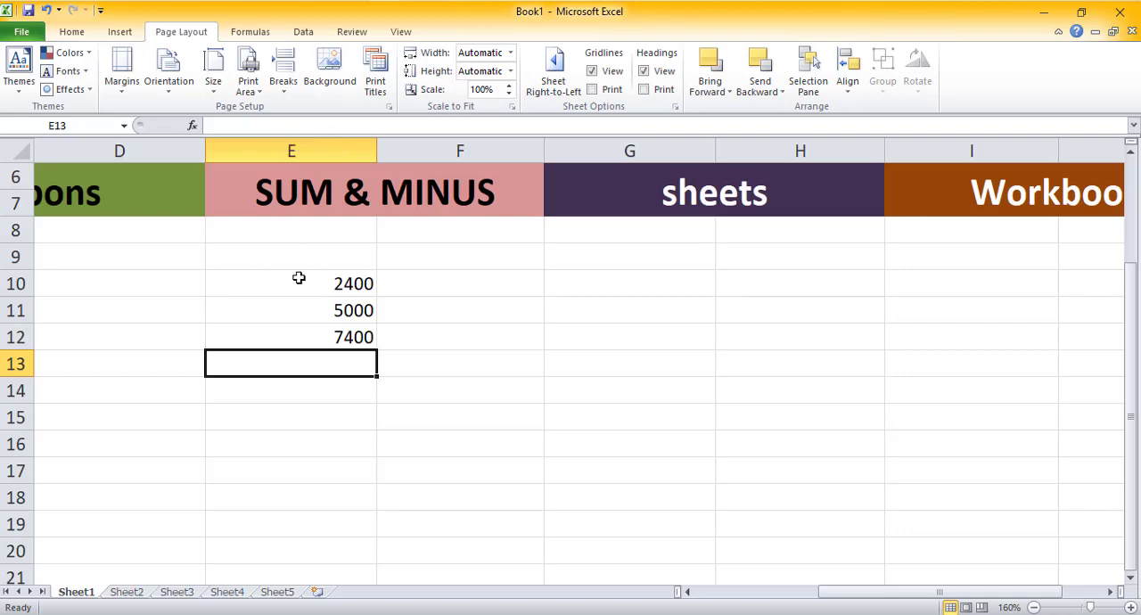
Step: Clear the formula from E12
click(315, 334)
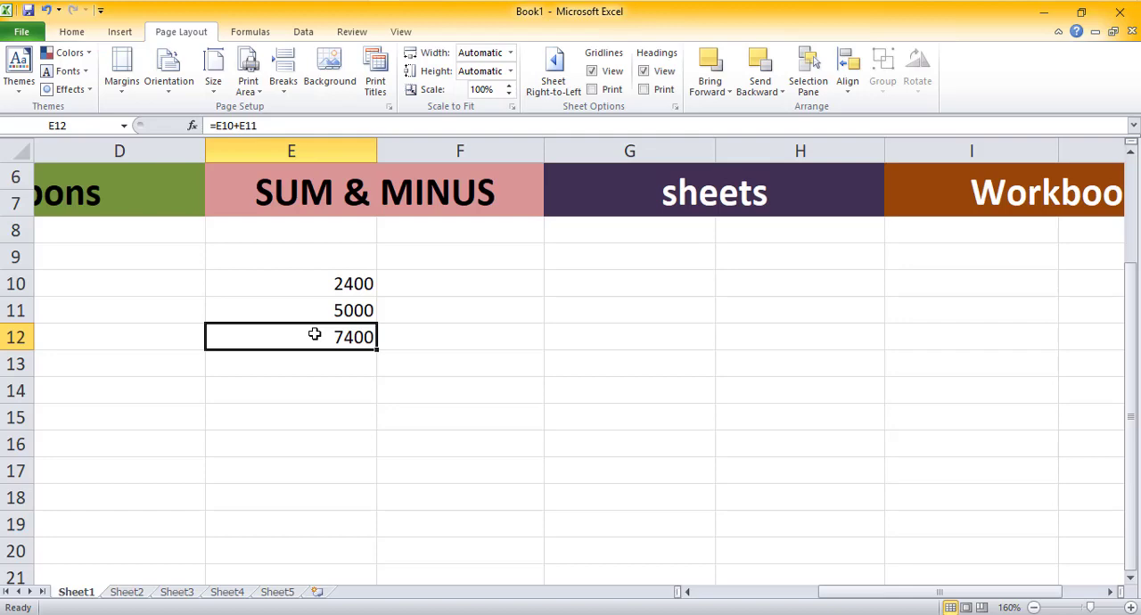
key(BackSpace)
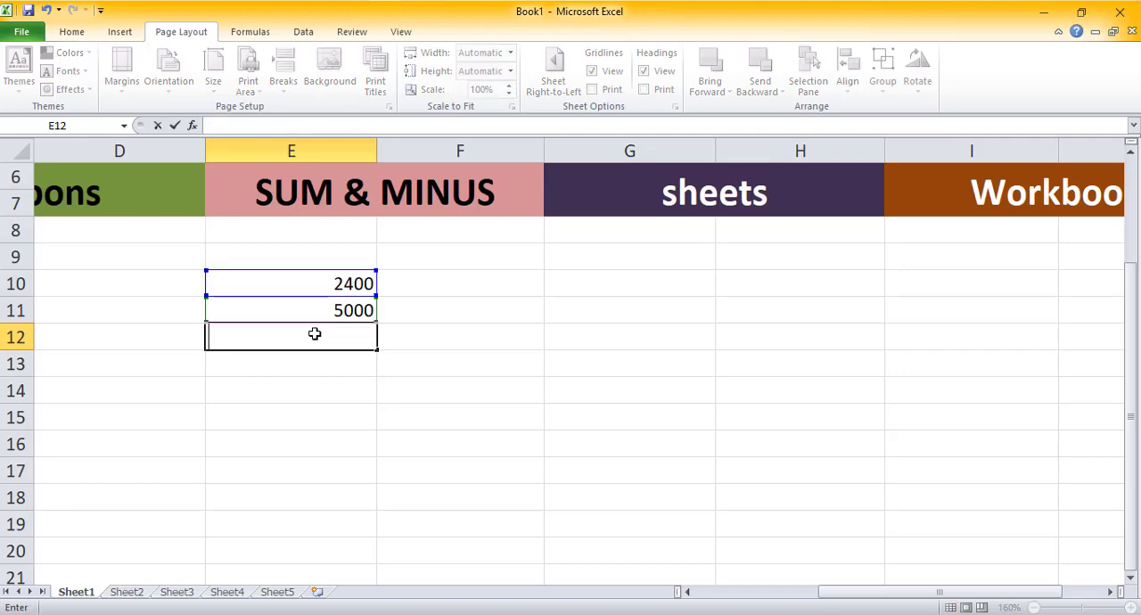
Step: Enter the formula =E10+E11 in F11 by picking the two cells
click(435, 319)
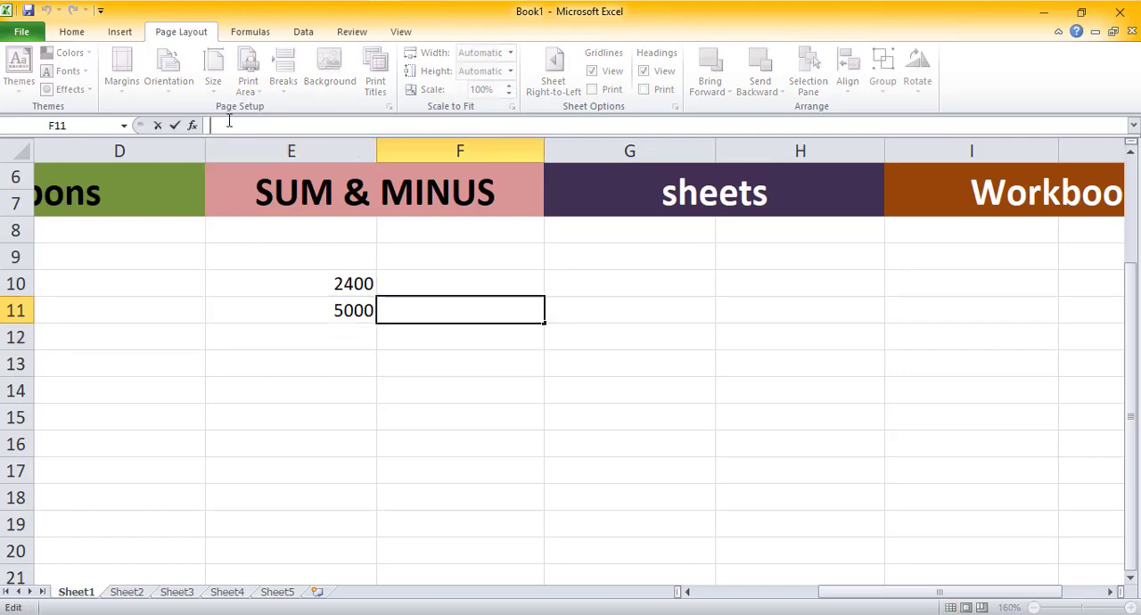
text(=)
click(299, 284)
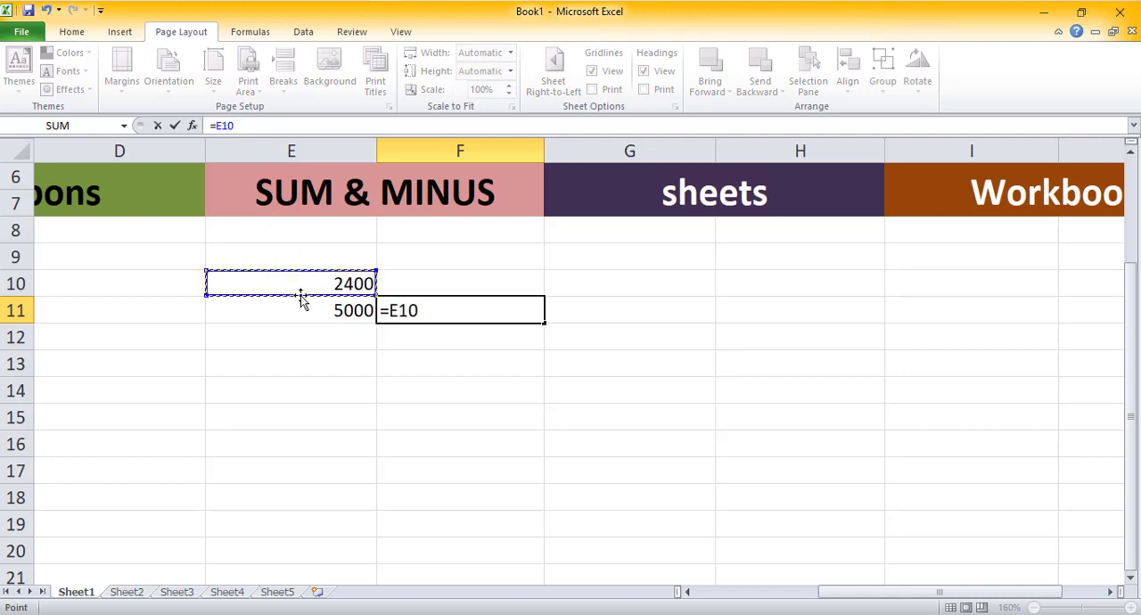
text(+)
click(300, 308)
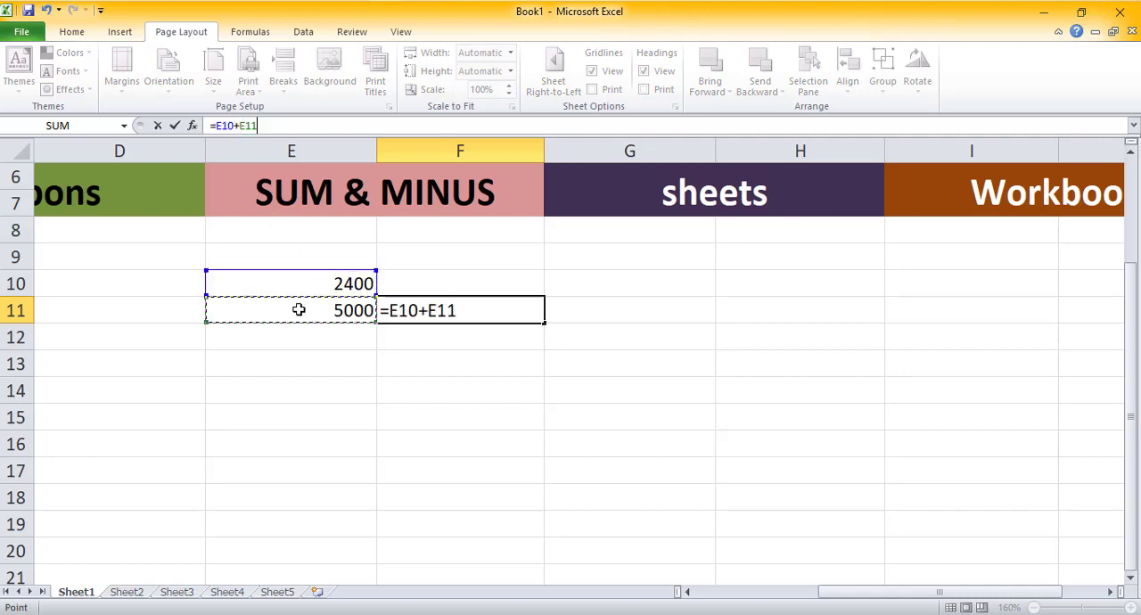
key(Return)
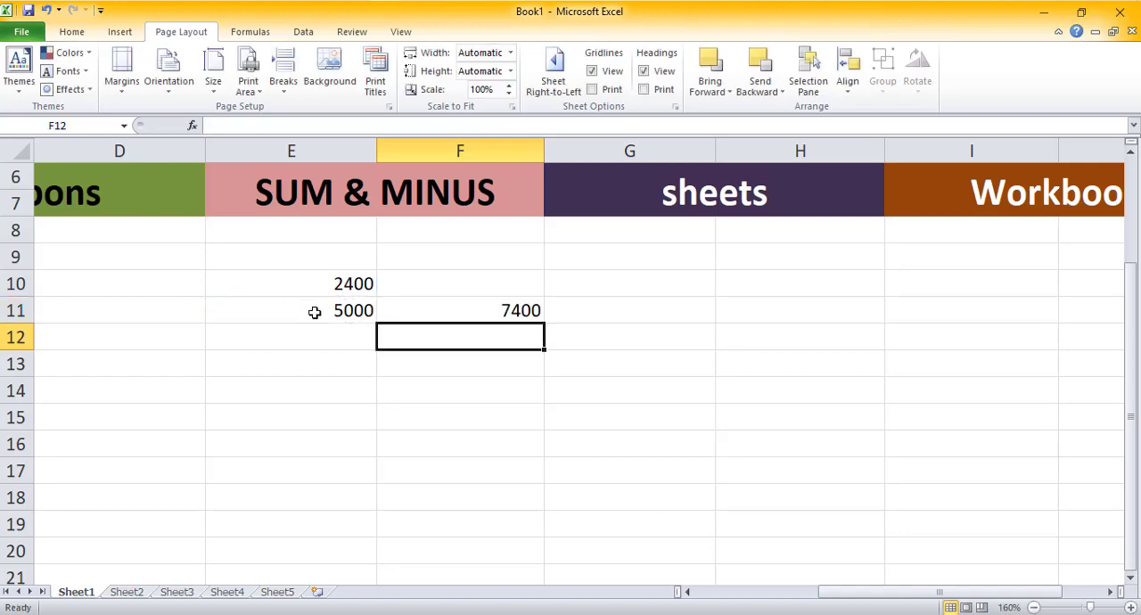
Step: Inspect the formula in F11, then delete it
click(520, 312)
click(581, 327)
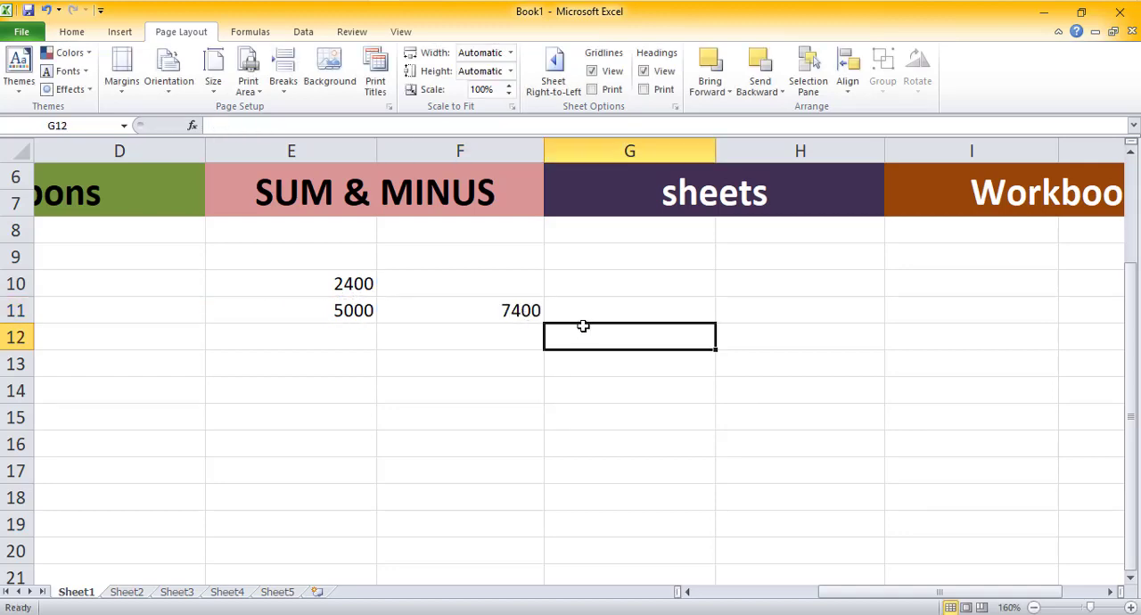
click(517, 312)
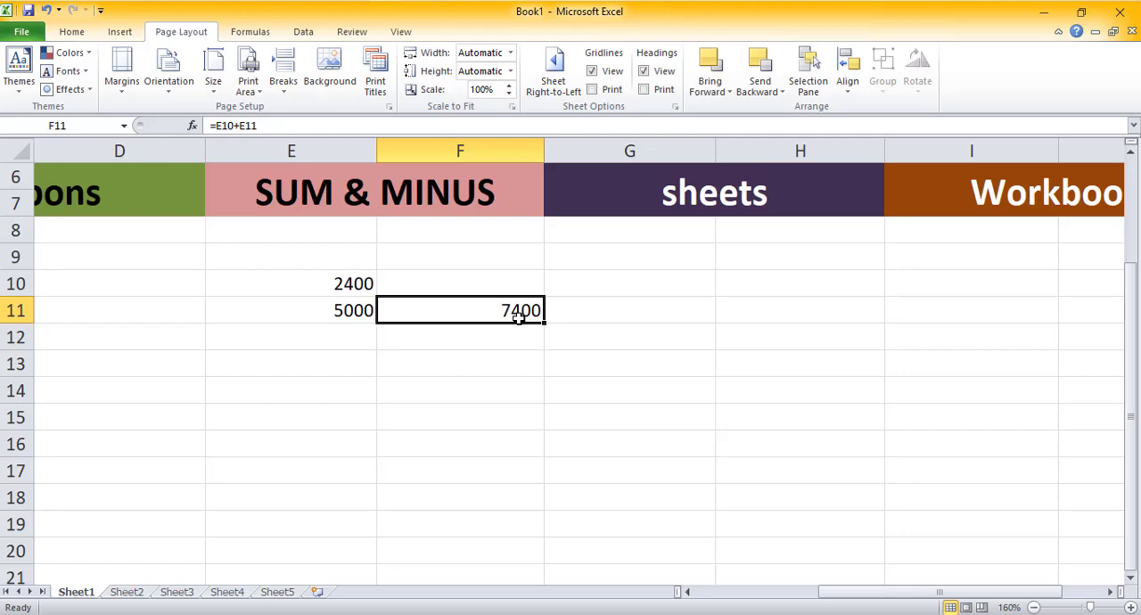
click(412, 338)
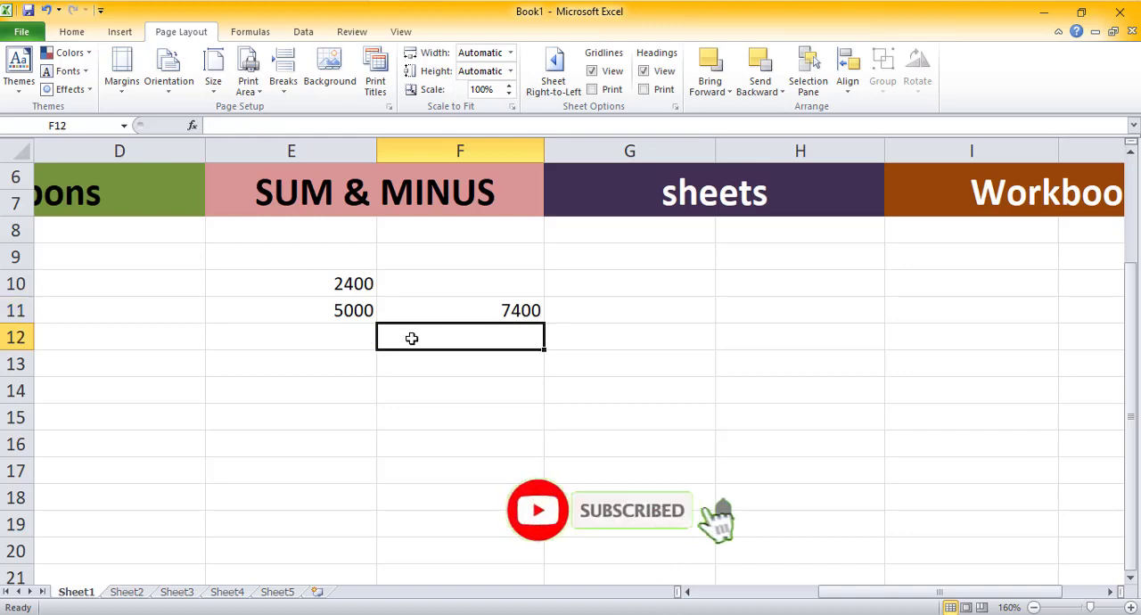
click(478, 312)
key(BackSpace)
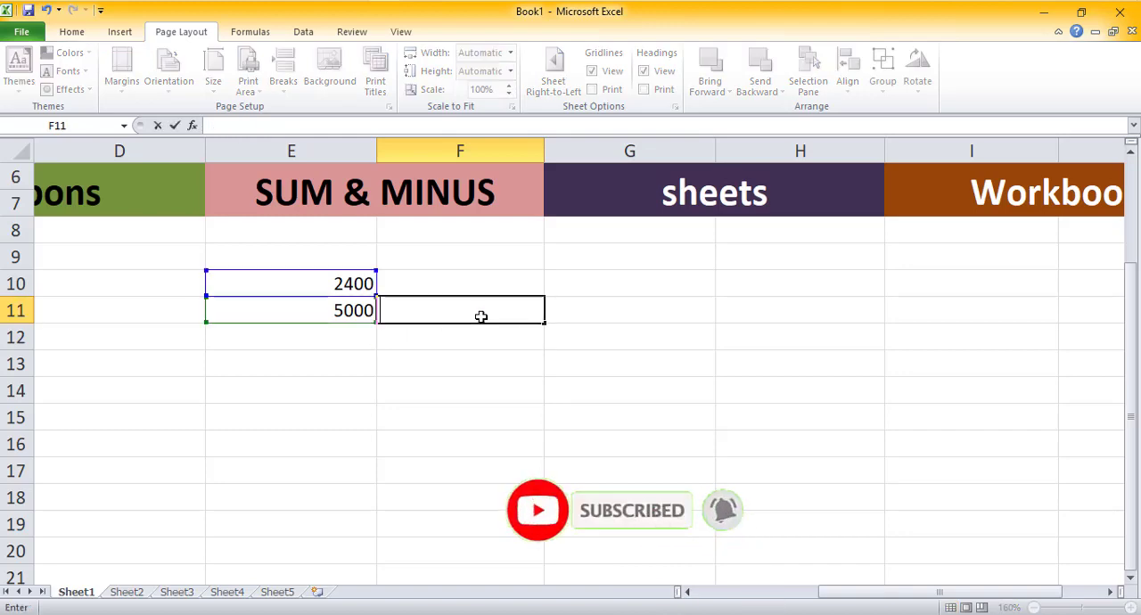
Step: Enter the subtraction formula =E11-E10 in E12 through the formula bar
click(343, 336)
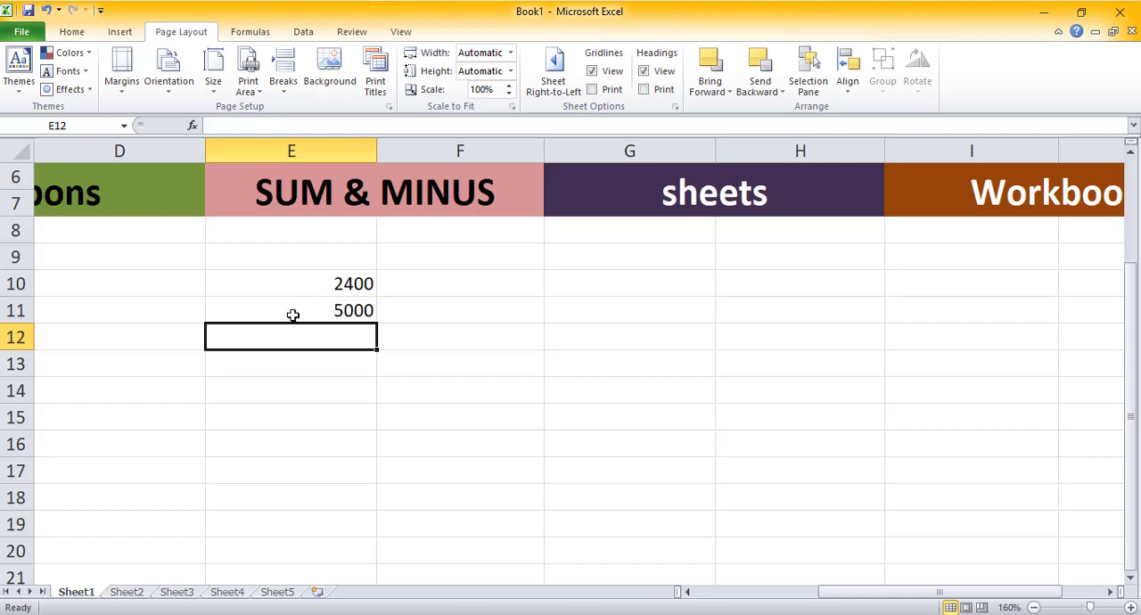
click(258, 126)
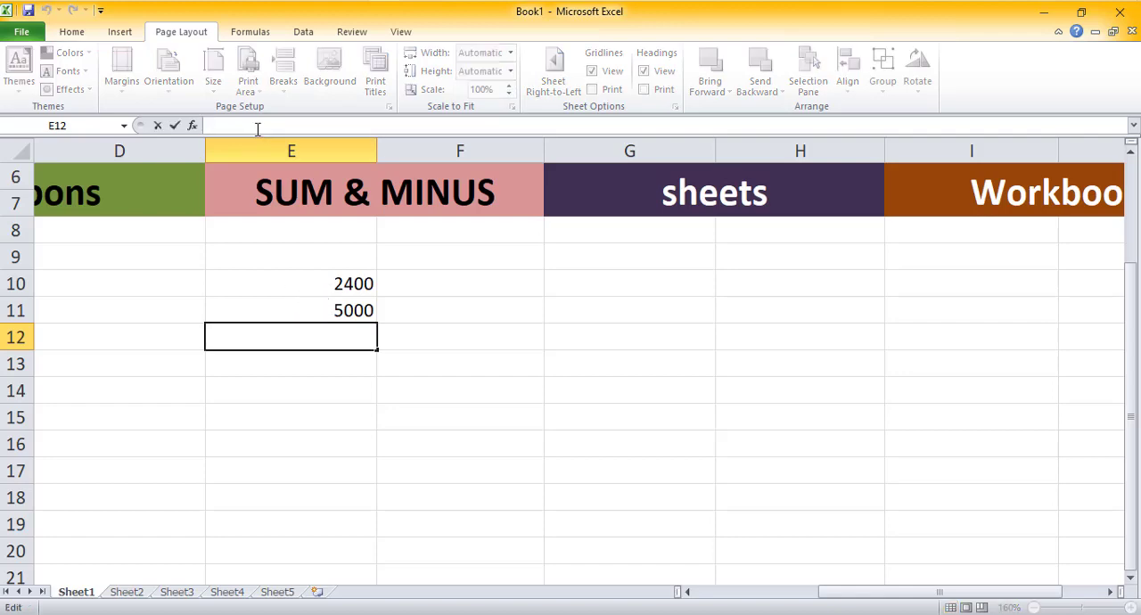
text(=)
click(284, 310)
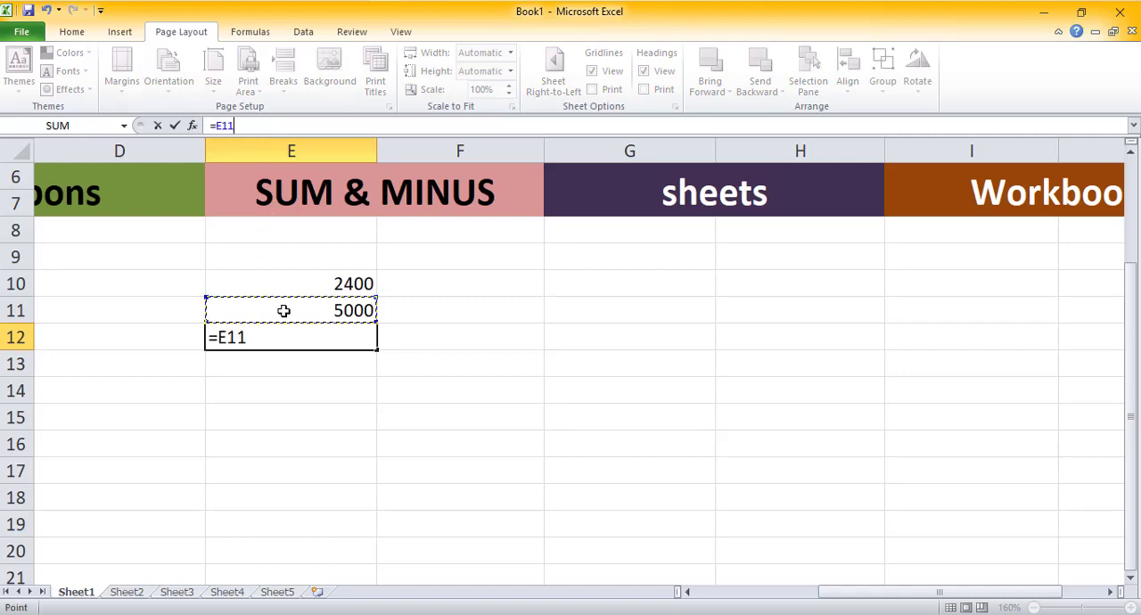
text(-)
click(318, 283)
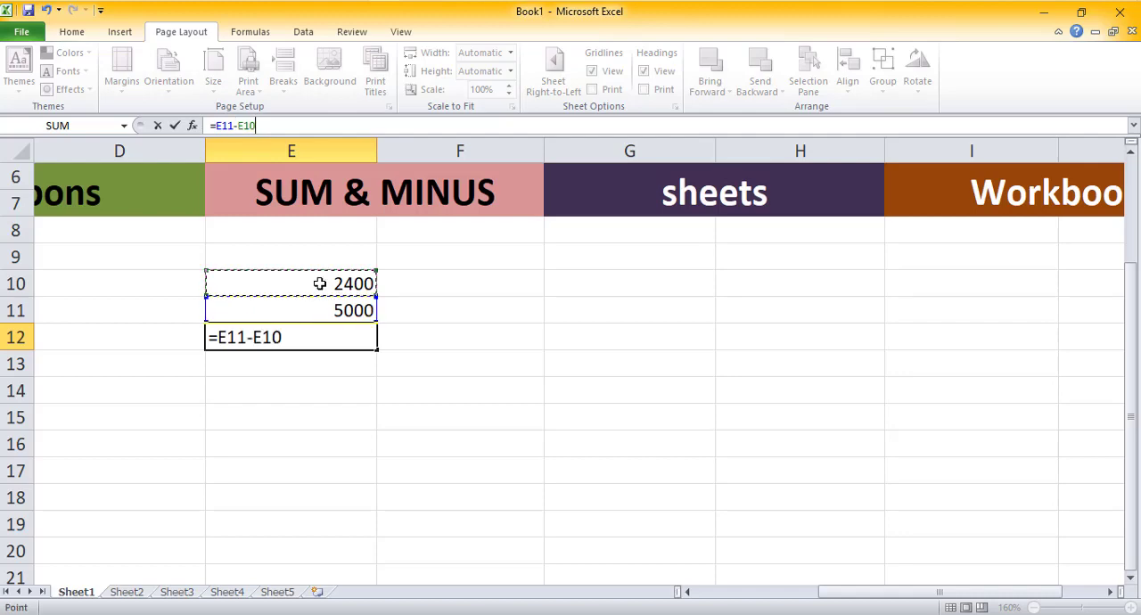
key(Return)
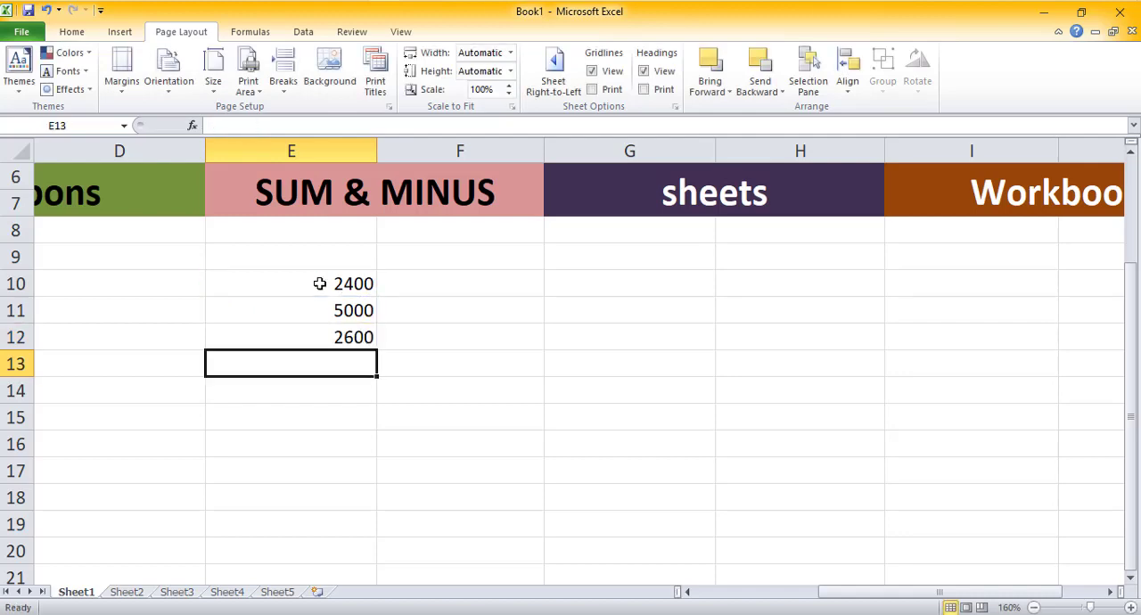
Step: Replace the formula in E12 with =E10-E11
click(331, 336)
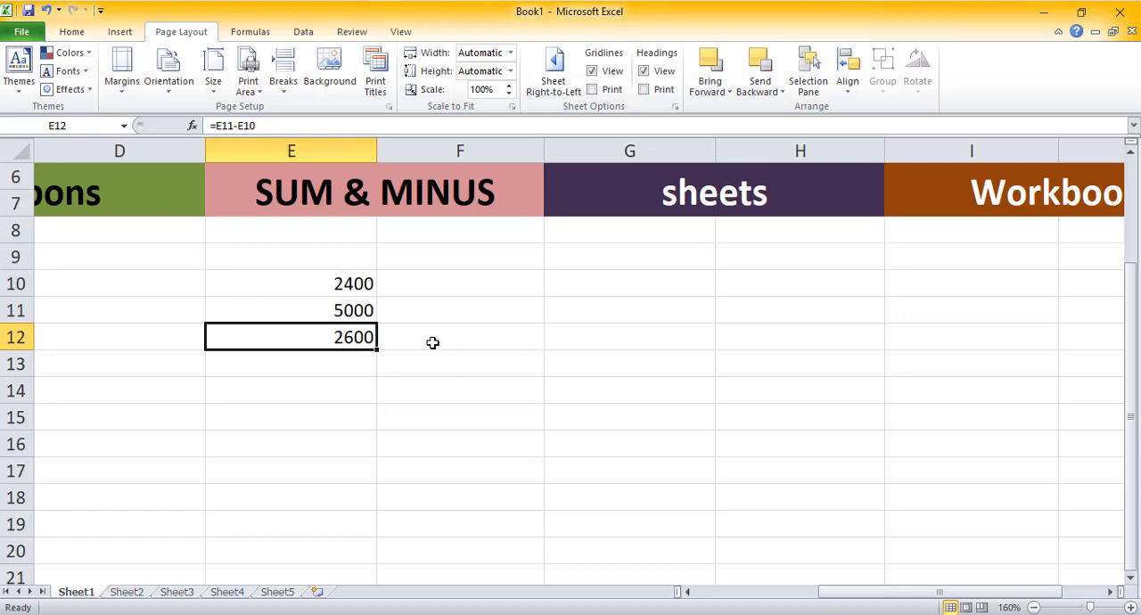
click(287, 129)
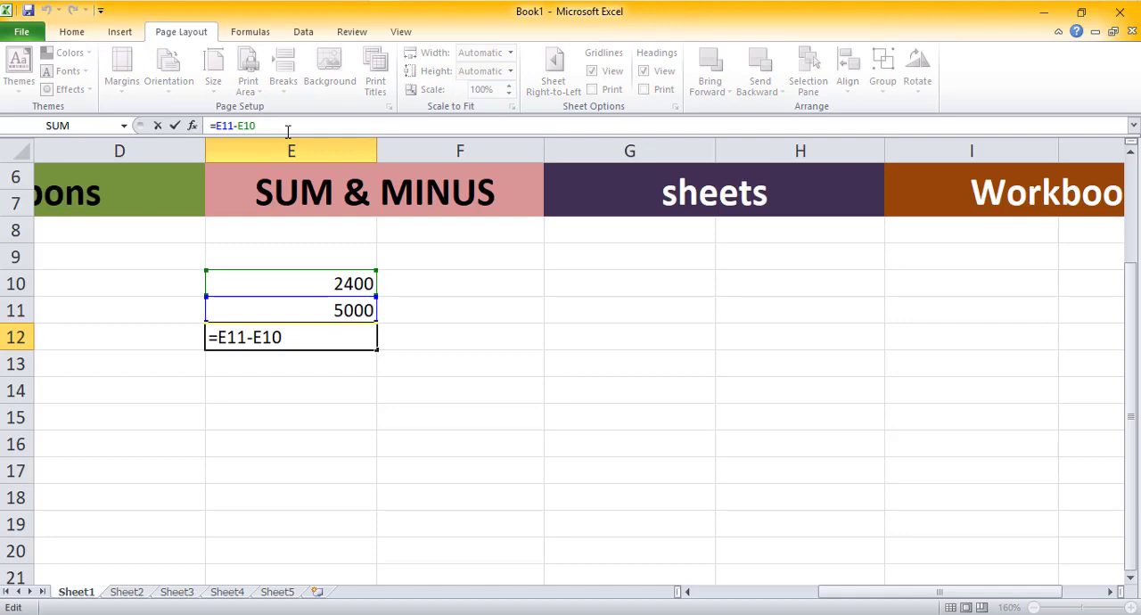
key(BackSpace)
key(BackSpace)
key(BackSpace)
key(BackSpace)
key(BackSpace)
key(BackSpace)
key(BackSpace)
key(BackSpace)
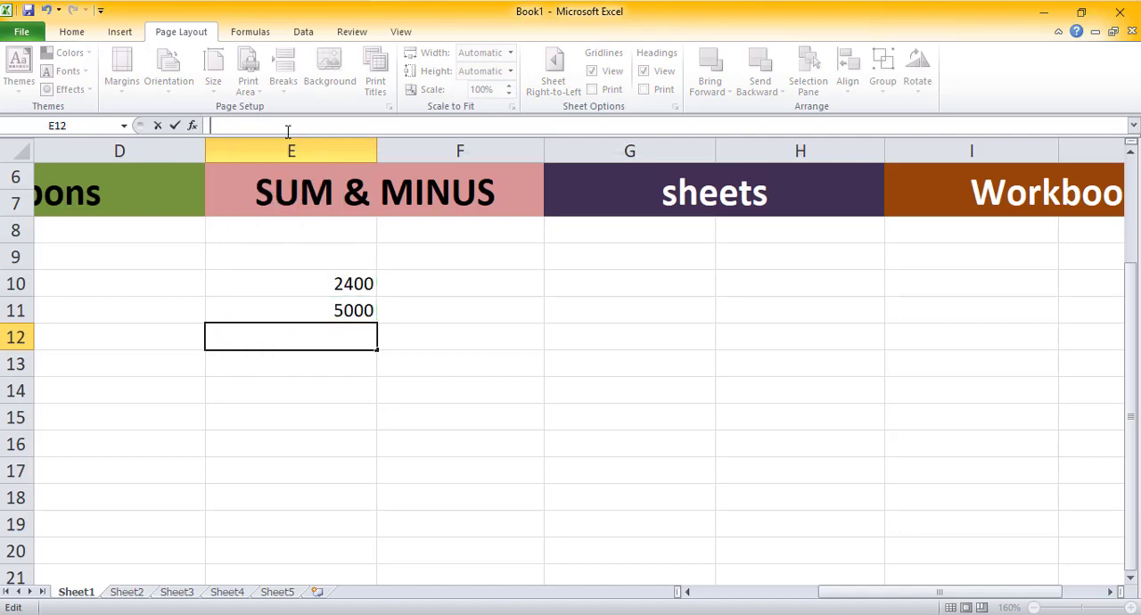
text(=)
click(321, 285)
text(-)
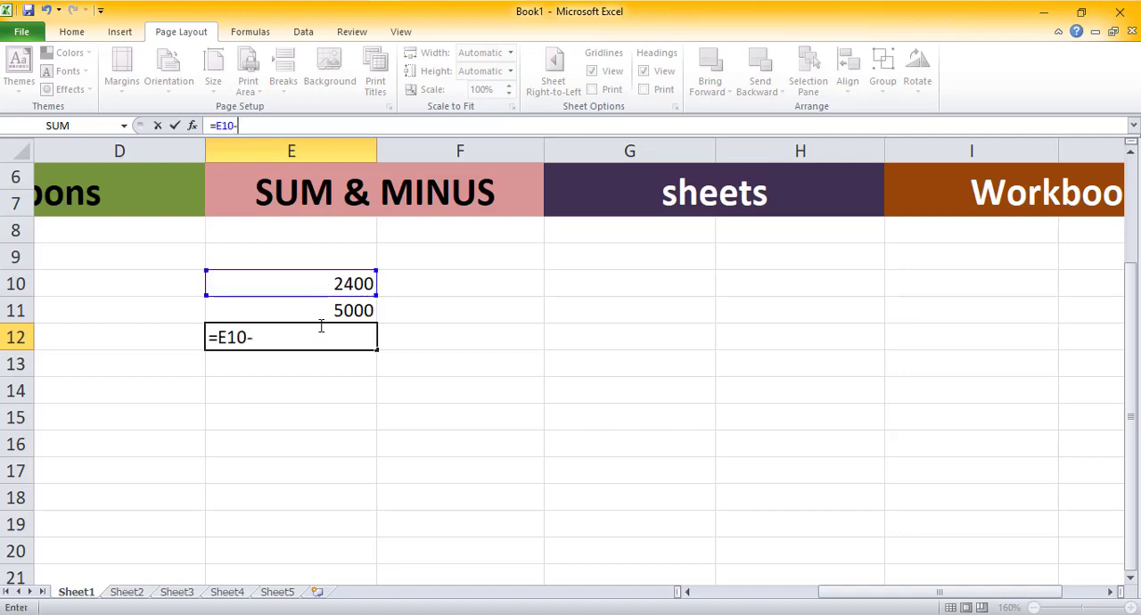
click(324, 312)
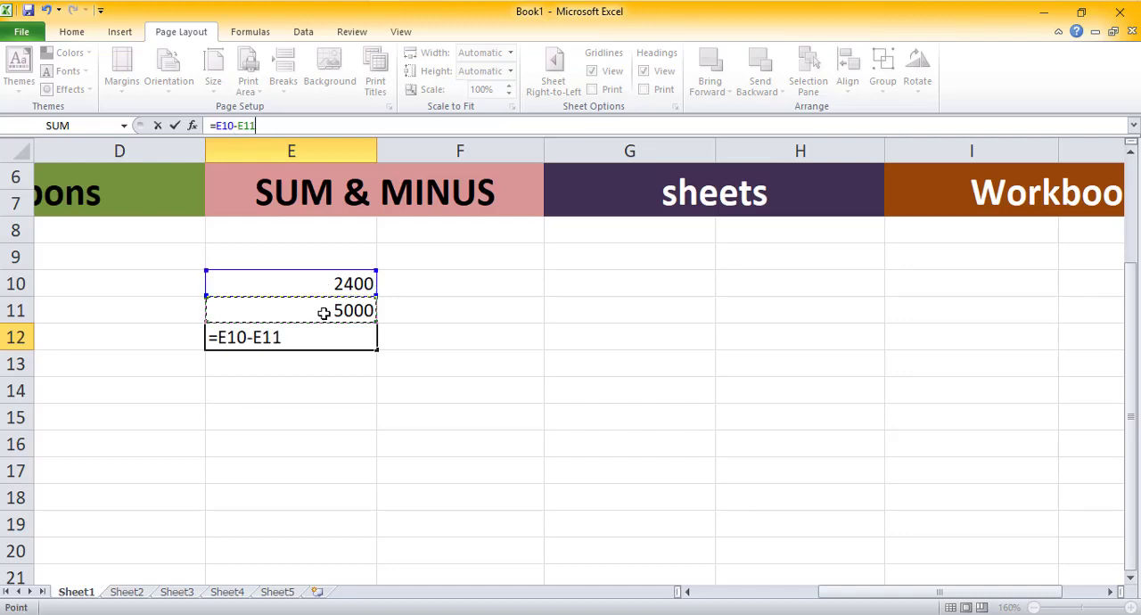
key(Return)
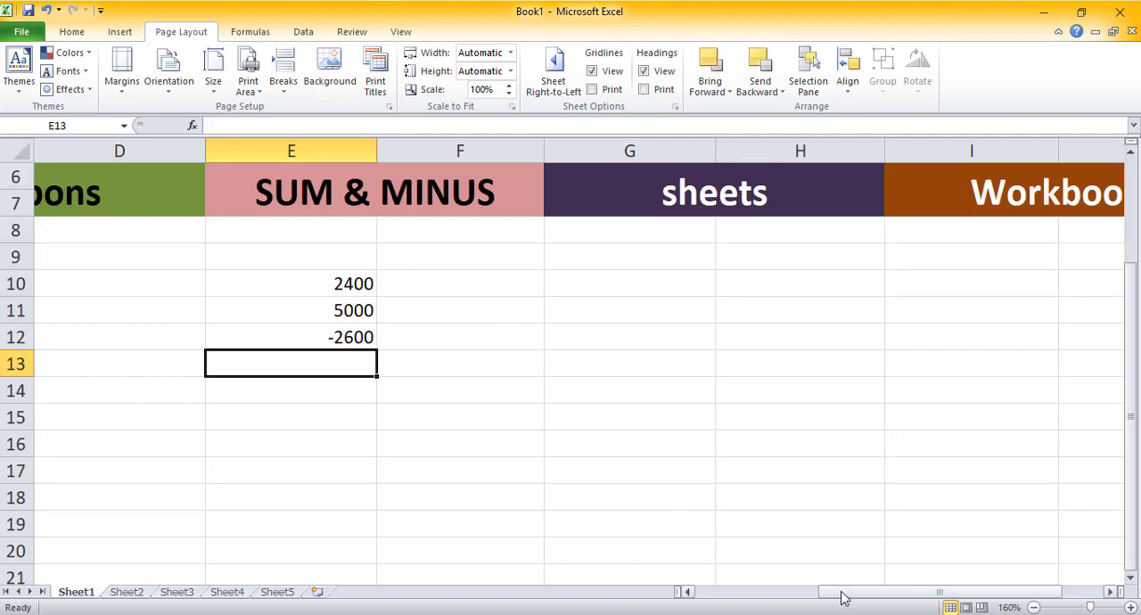
drag(843, 596, 726, 599)
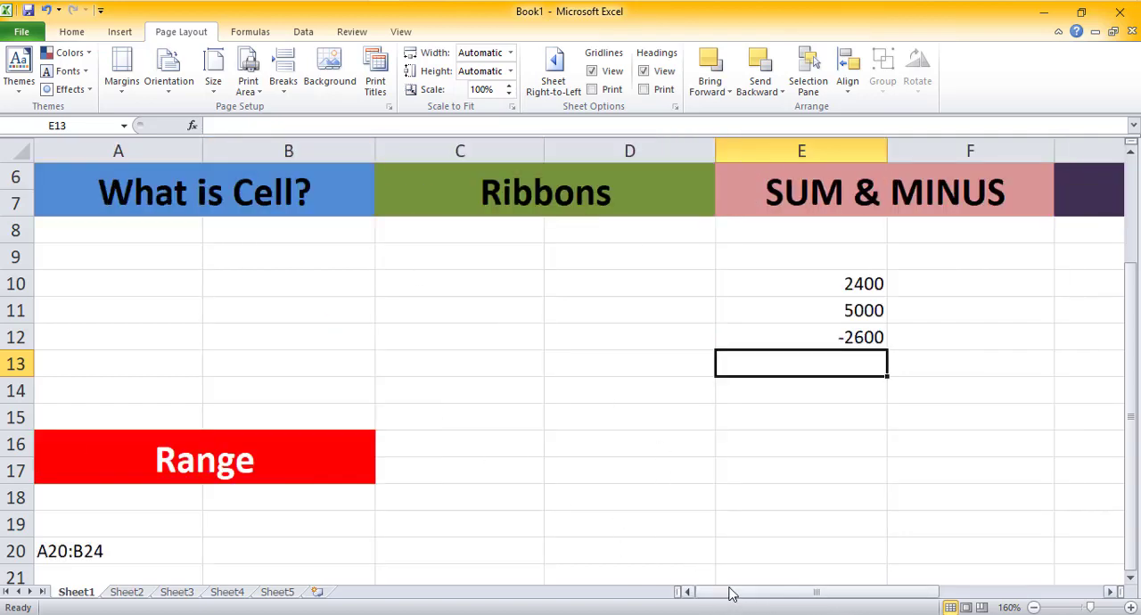